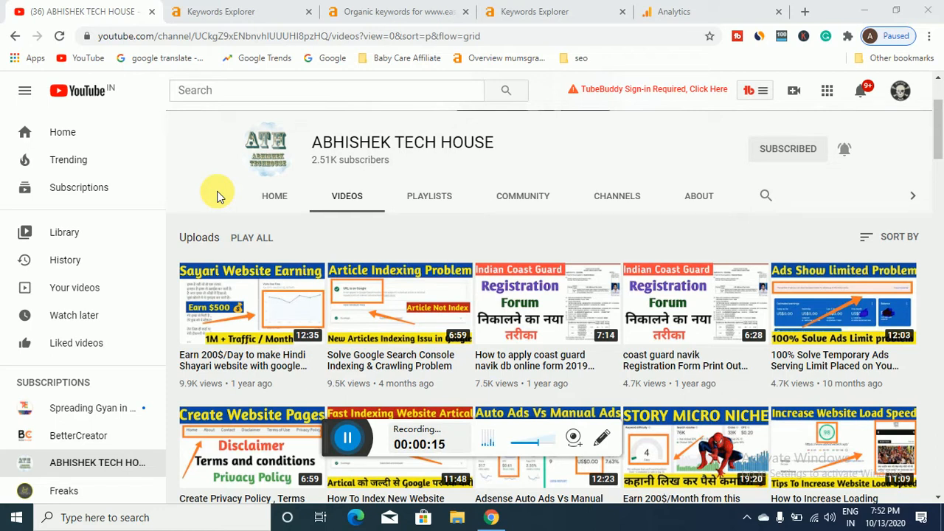
pyautogui.click(718, 8)
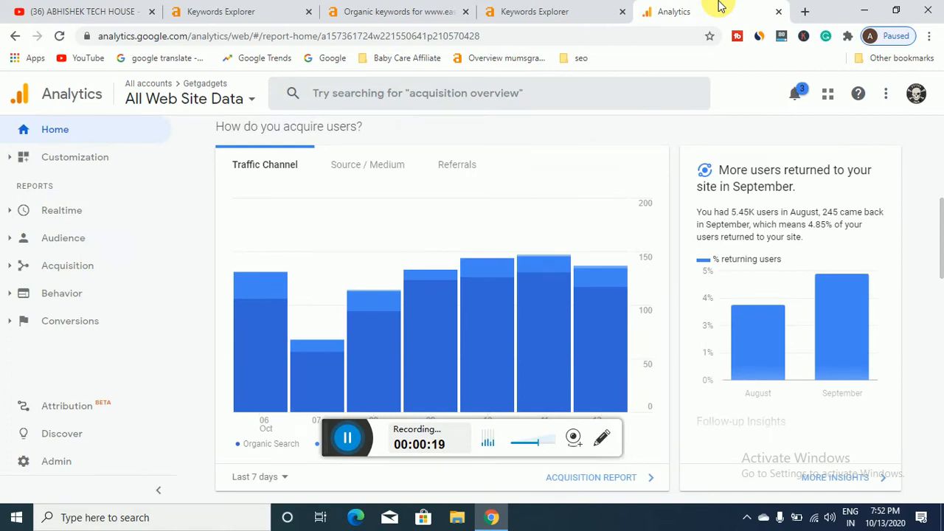
pyautogui.click(247, 9)
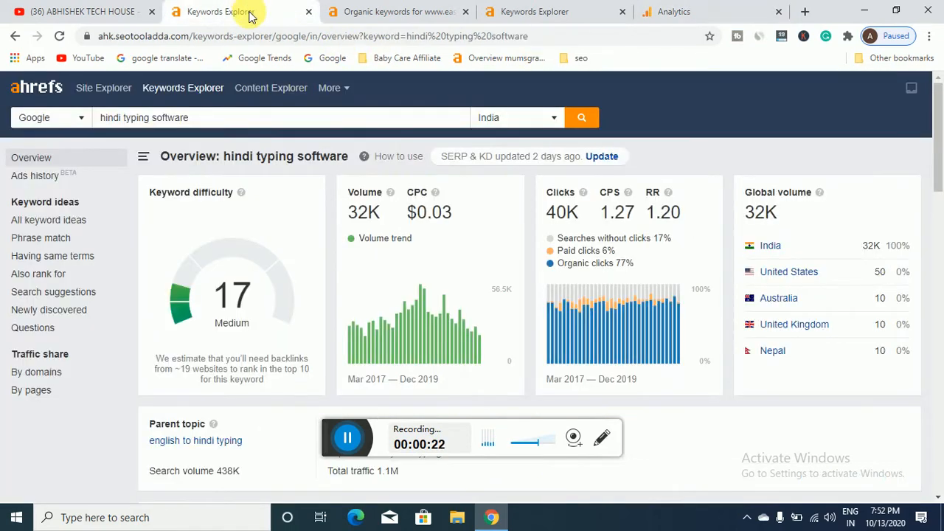
pyautogui.click(125, 10)
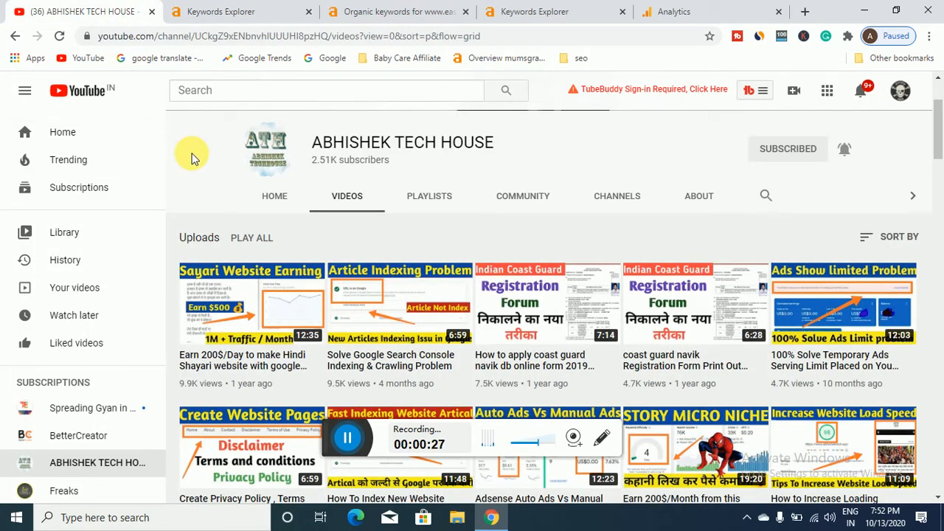
pyautogui.click(203, 10)
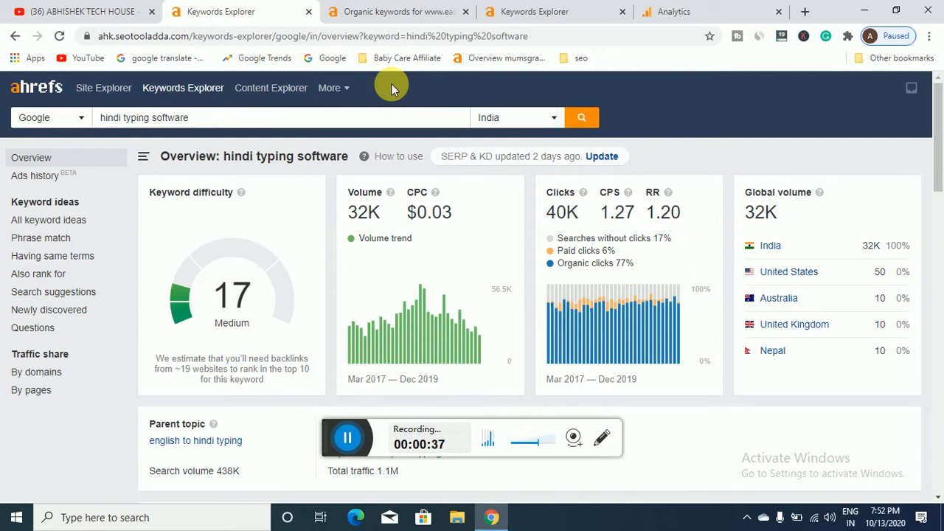
pyautogui.click(103, 11)
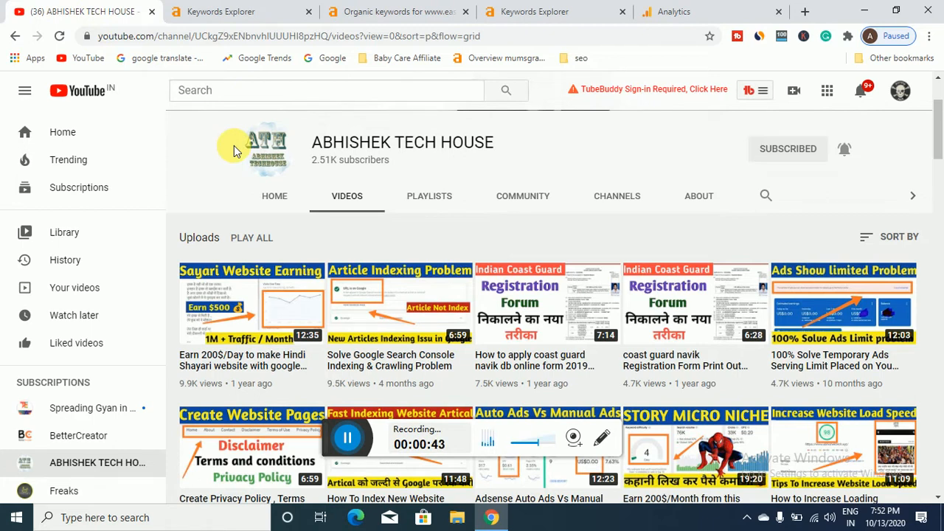
pyautogui.click(235, 9)
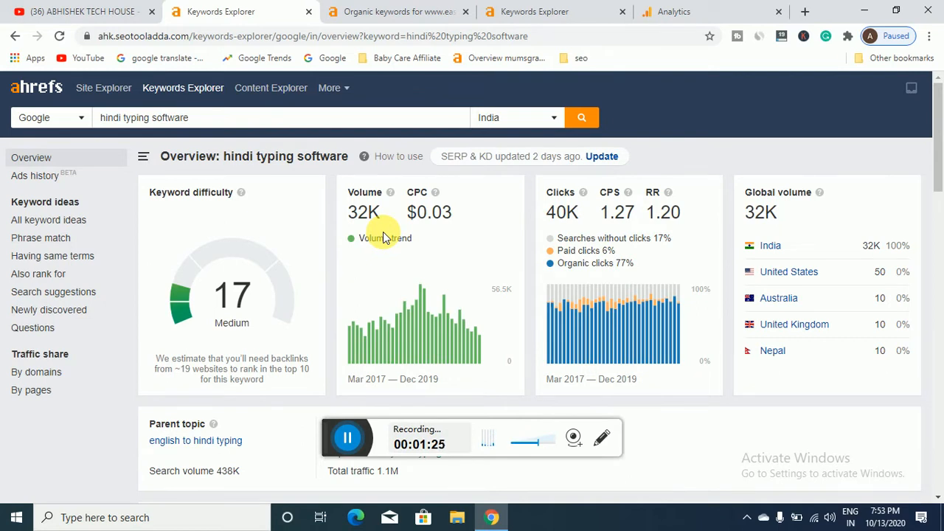
pyautogui.click(120, 6)
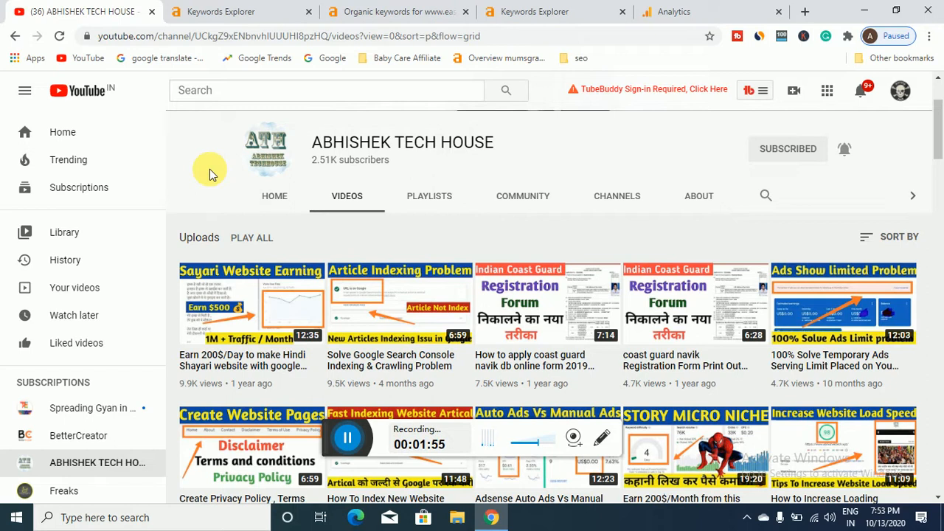
# Compare the Ahrefs Keywords Explorer overviews for "hindi typing software" and "google analytics" in India
pyautogui.click(237, 13)
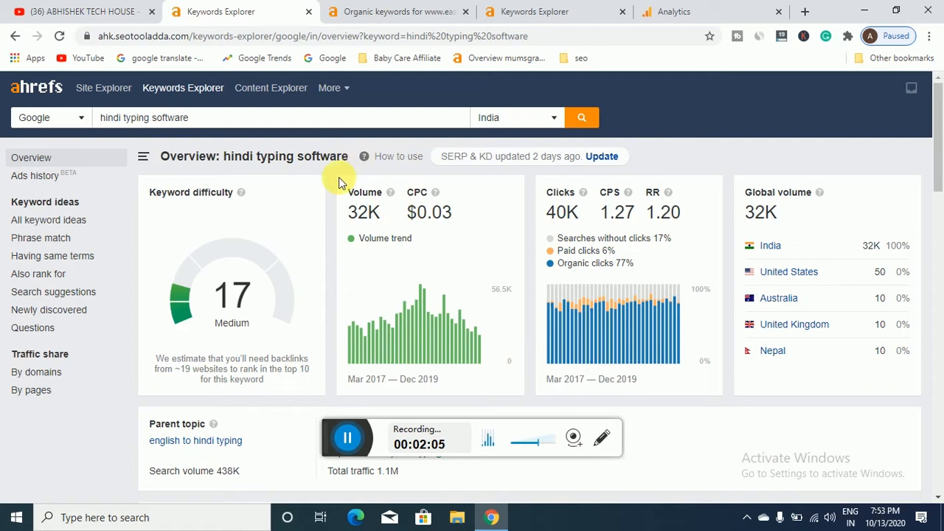
pyautogui.click(533, 11)
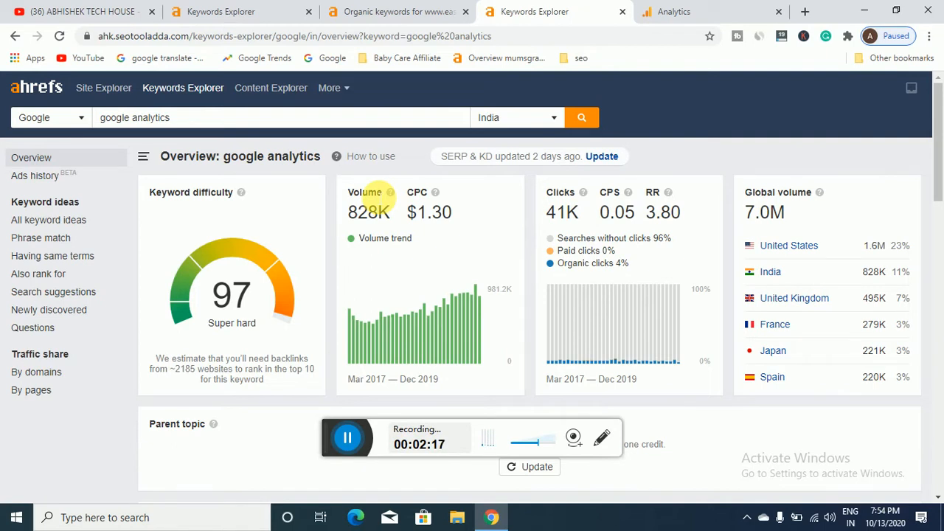
pyautogui.click(253, 7)
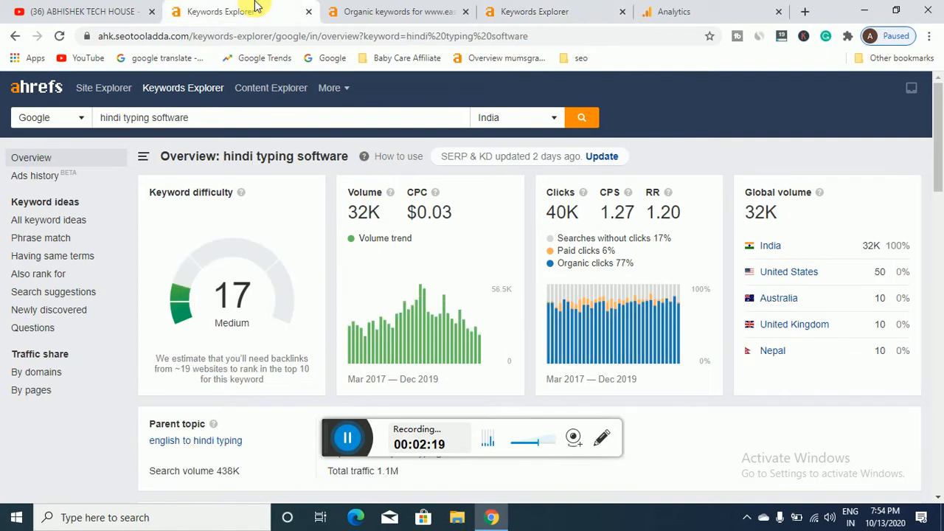
# Search Google for "ism malayalam" in a new browser tab
pyautogui.click(805, 11)
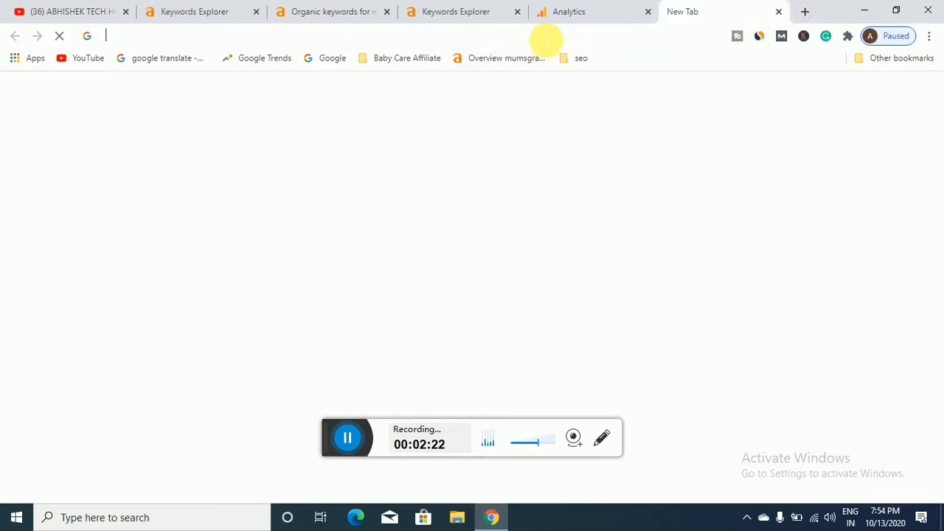
pyautogui.click(546, 41)
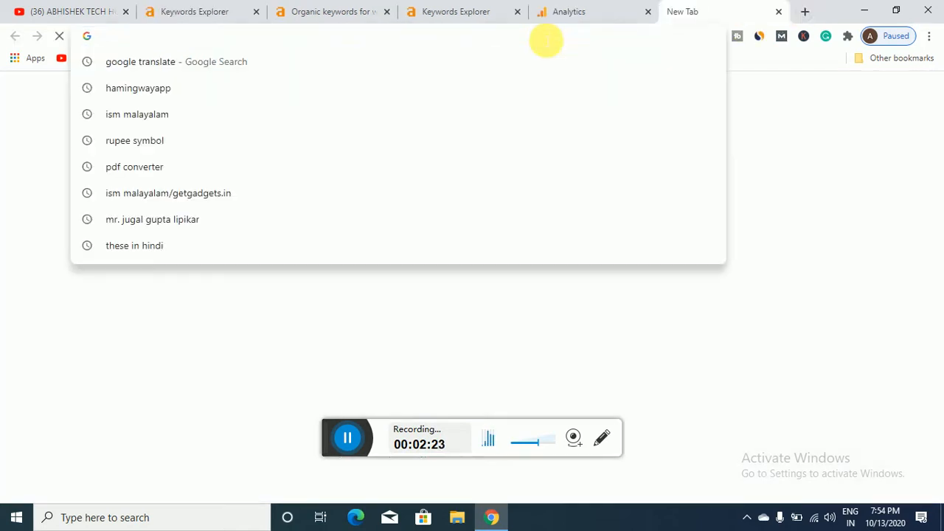
pyautogui.click(194, 116)
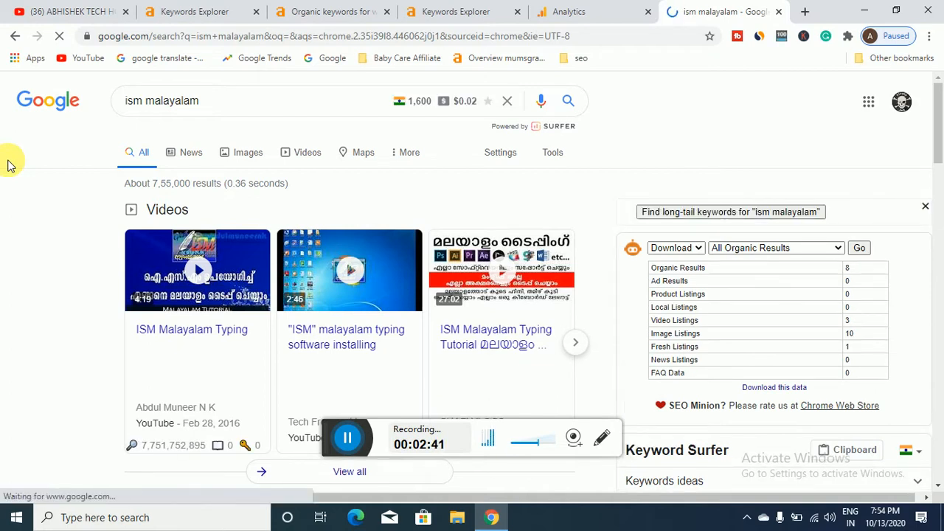
# Examine the ranking sites, their traffic and keyword figures, and the related keywords in the Google results for "ism malayalam"
pyautogui.scroll(-6, 63, 232)
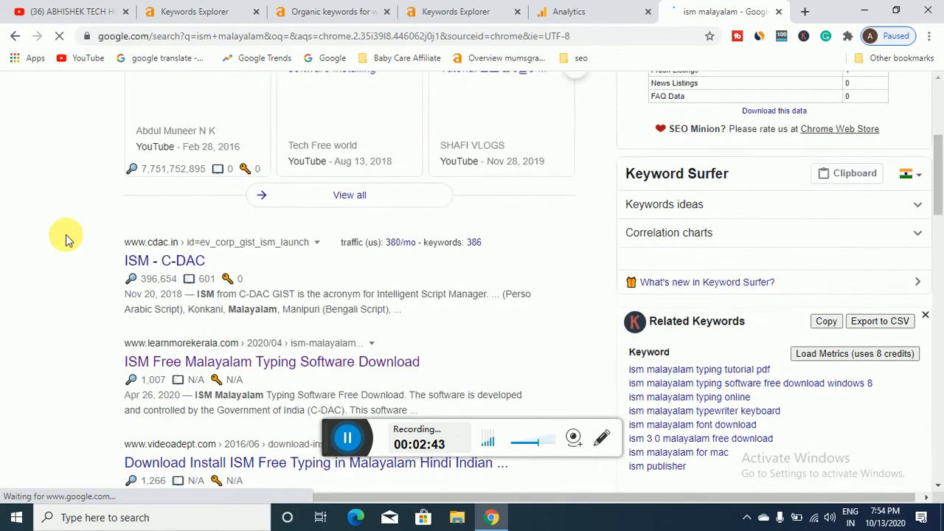
pyautogui.scroll(-12, 63, 232)
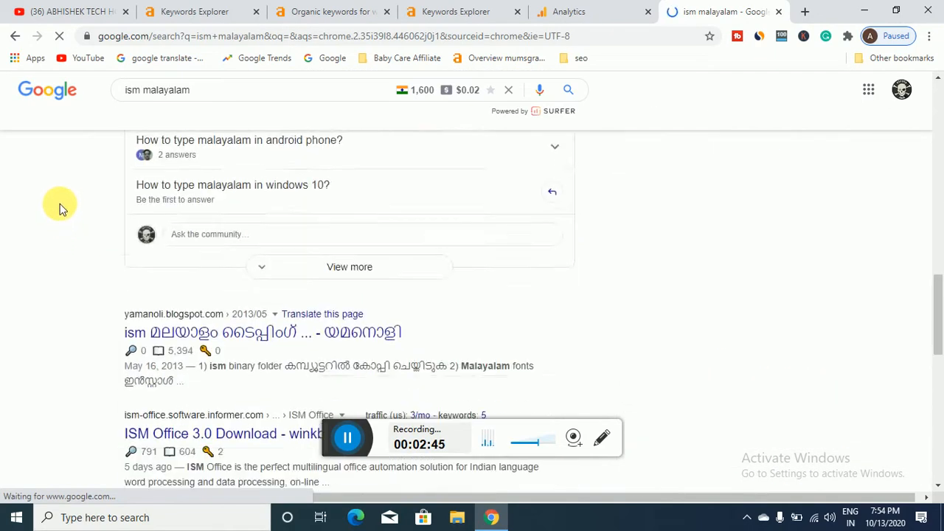
pyautogui.scroll(3, 60, 210)
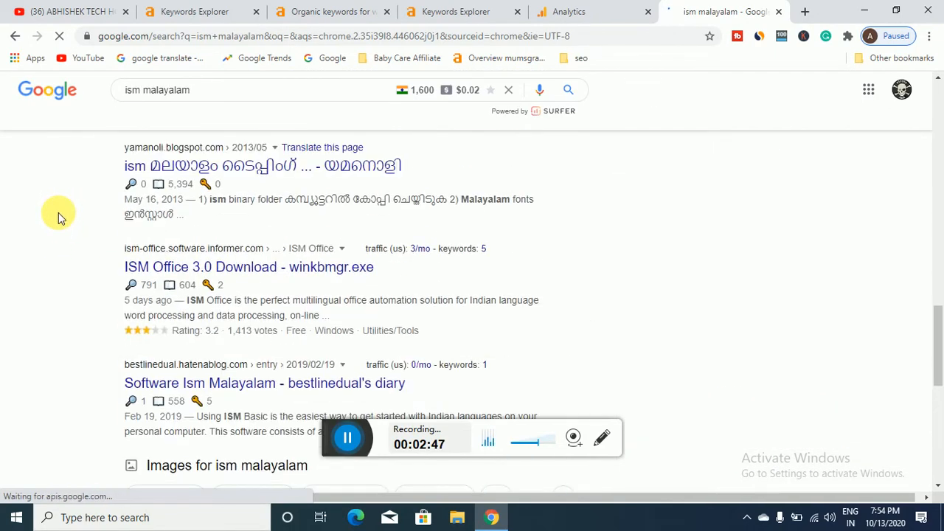
pyautogui.scroll(3, 61, 218)
pyautogui.scroll(5, 59, 214)
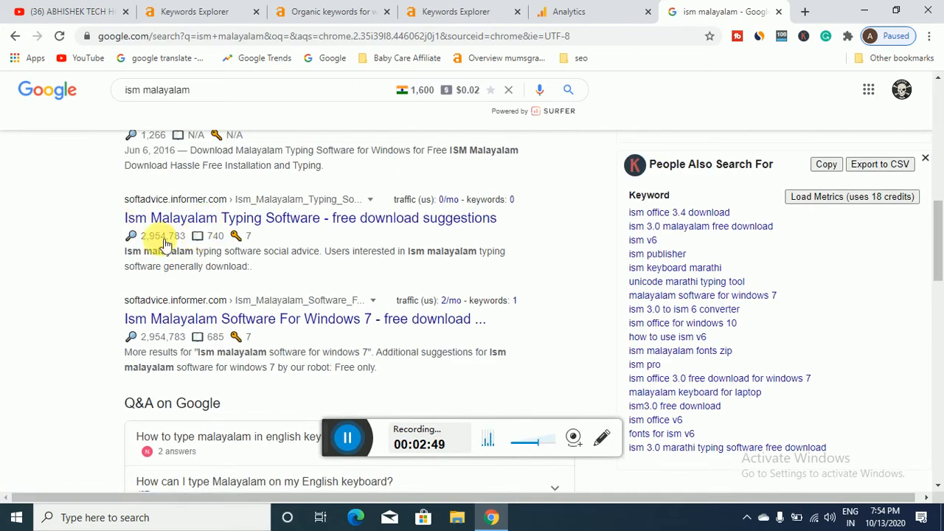
pyautogui.scroll(4, 207, 237)
pyautogui.scroll(-1, 49, 311)
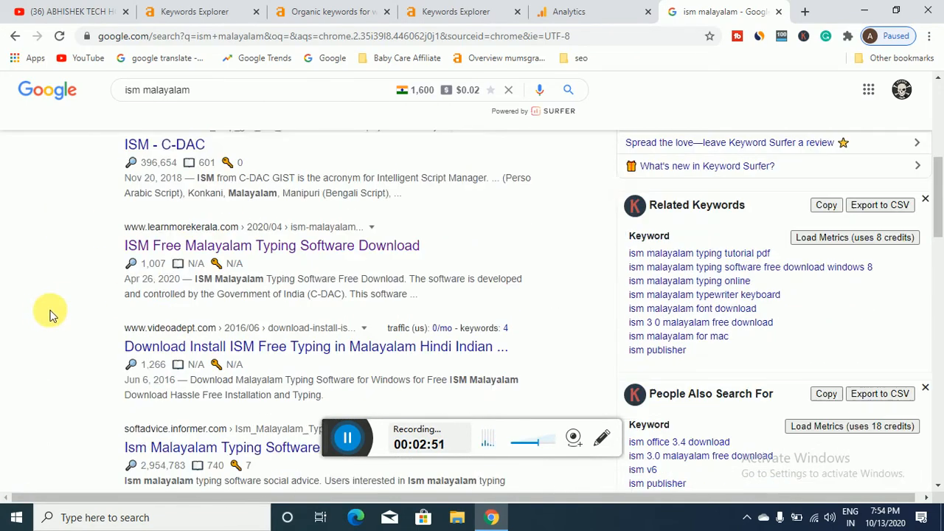
pyautogui.scroll(-3, 60, 309)
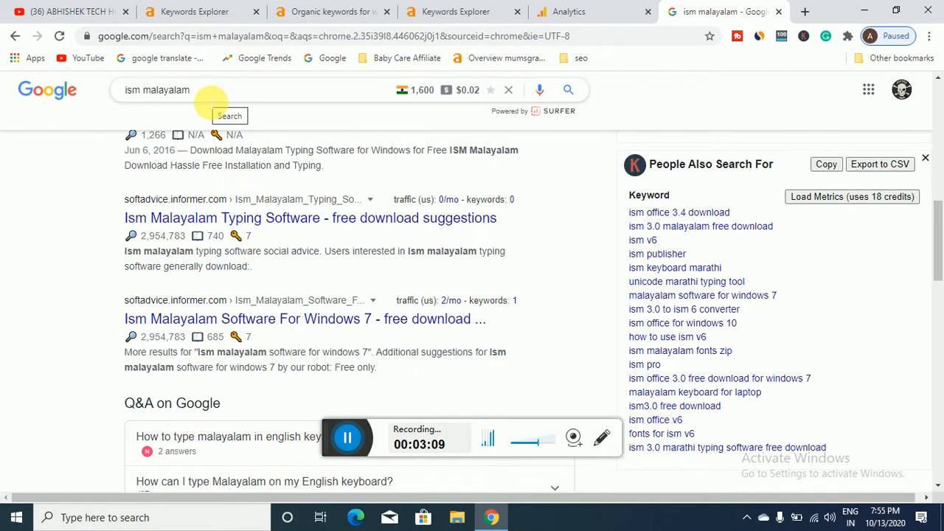
# Replace the "ism malayalam" Google query with a search for "google analytics"
pyautogui.click(545, 11)
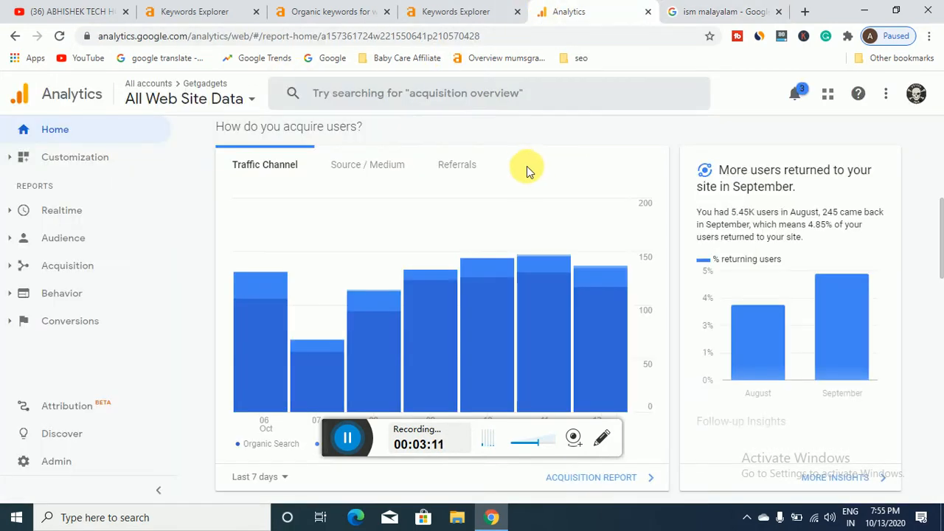
pyautogui.click(441, 9)
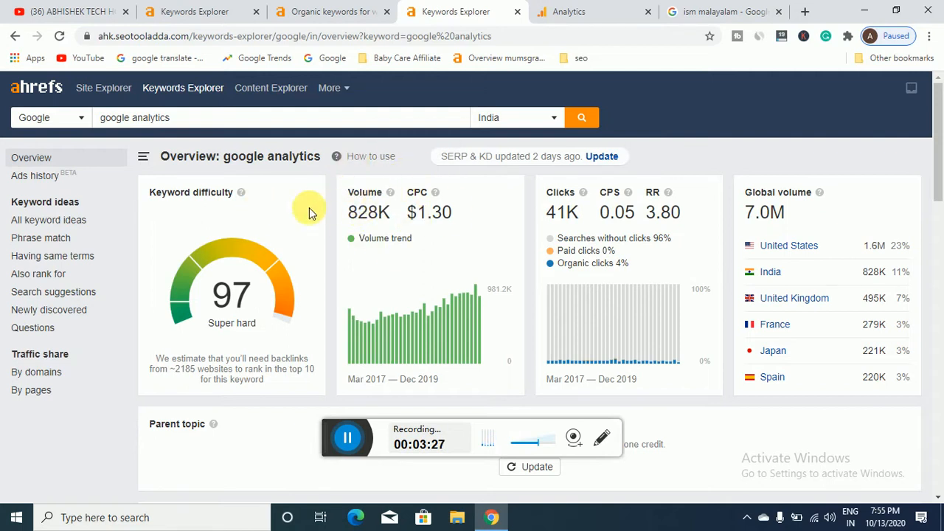
pyautogui.click(712, 11)
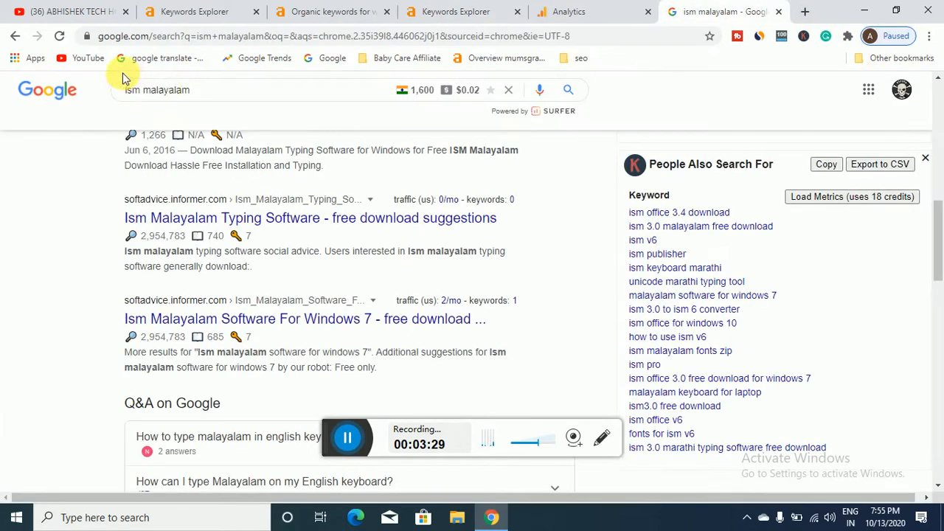
pyautogui.moveTo(204, 91); pyautogui.dragTo(72, 96)
pyautogui.press('BackSpace')
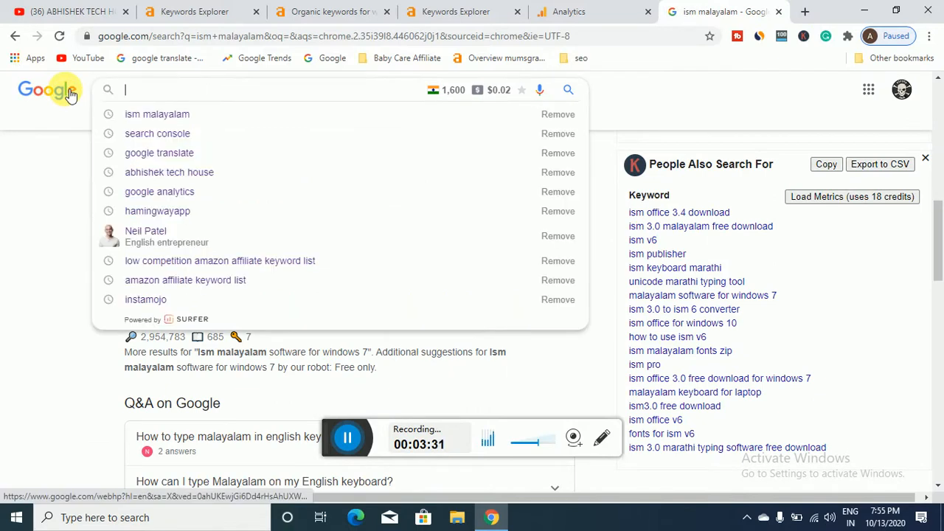
pyautogui.write('goo')
pyautogui.click(191, 133)
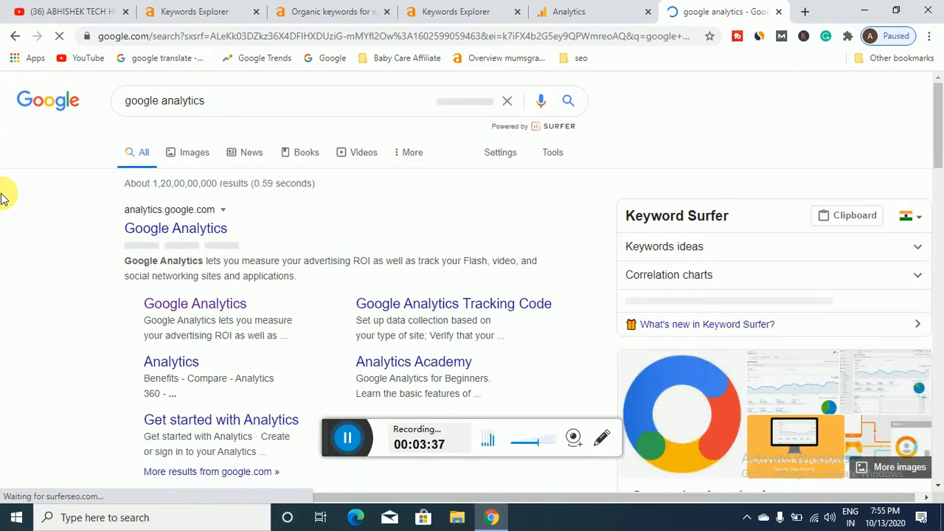
# Examine which sites rank in the Google results for "google analytics" and their traffic and keyword figures
pyautogui.scroll(-20, 32, 283)
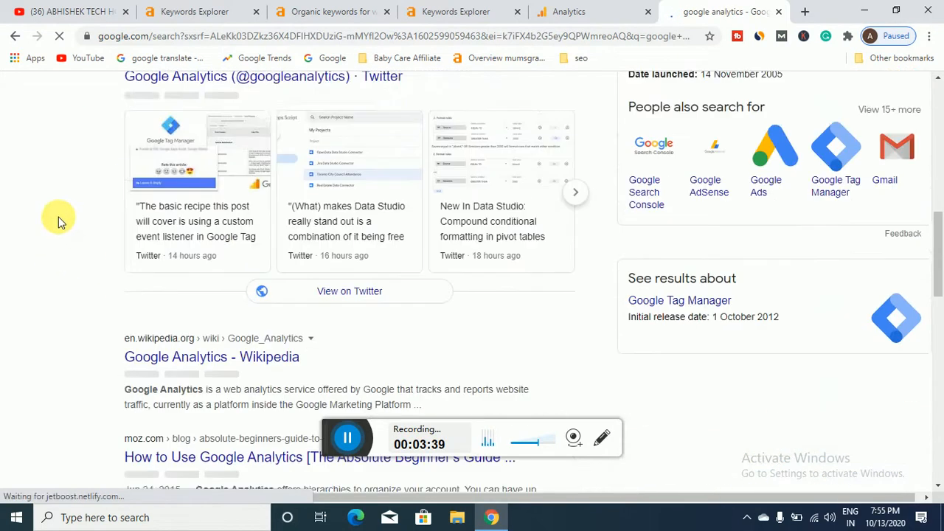
pyautogui.scroll(-2, 39, 236)
pyautogui.scroll(6, 28, 270)
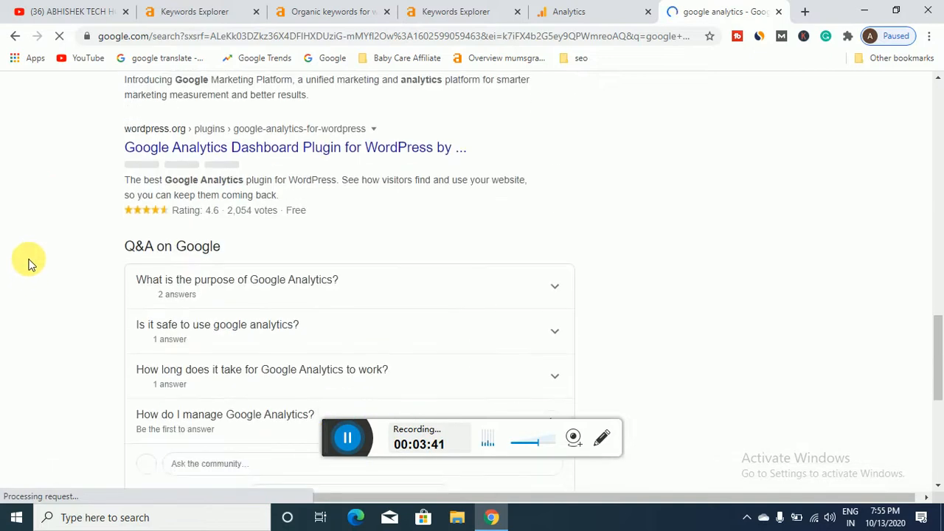
pyautogui.scroll(-5, 31, 267)
pyautogui.scroll(6, 32, 292)
pyautogui.scroll(1, 47, 269)
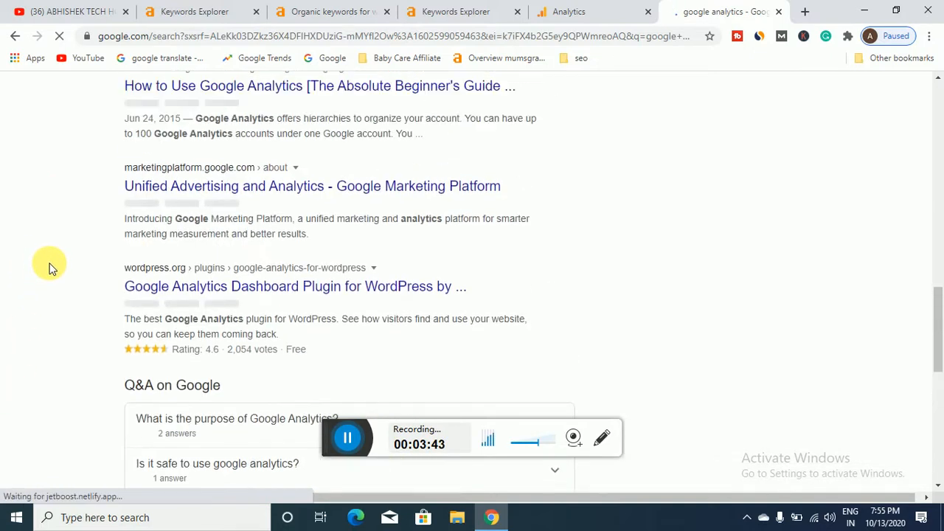
pyautogui.scroll(1, 88, 233)
pyautogui.scroll(3, 89, 233)
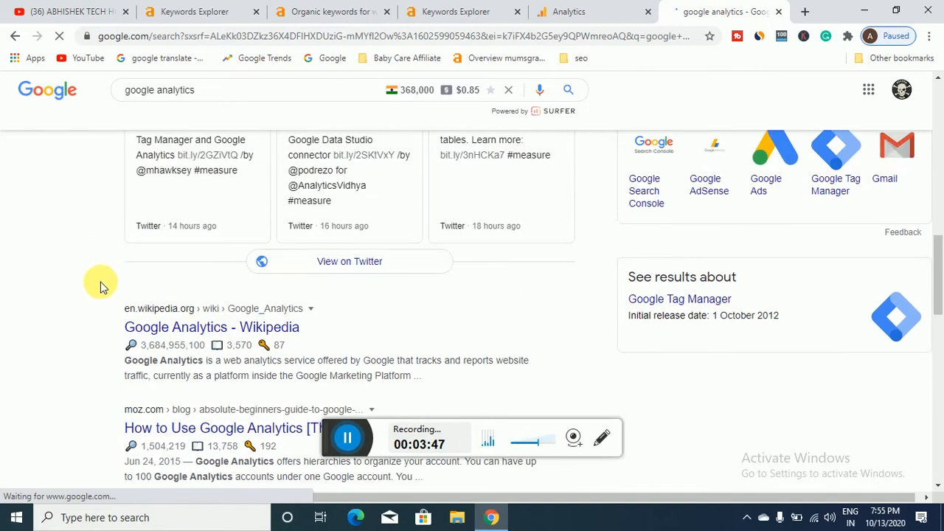
pyautogui.scroll(-1, 95, 280)
pyautogui.scroll(-4, 132, 324)
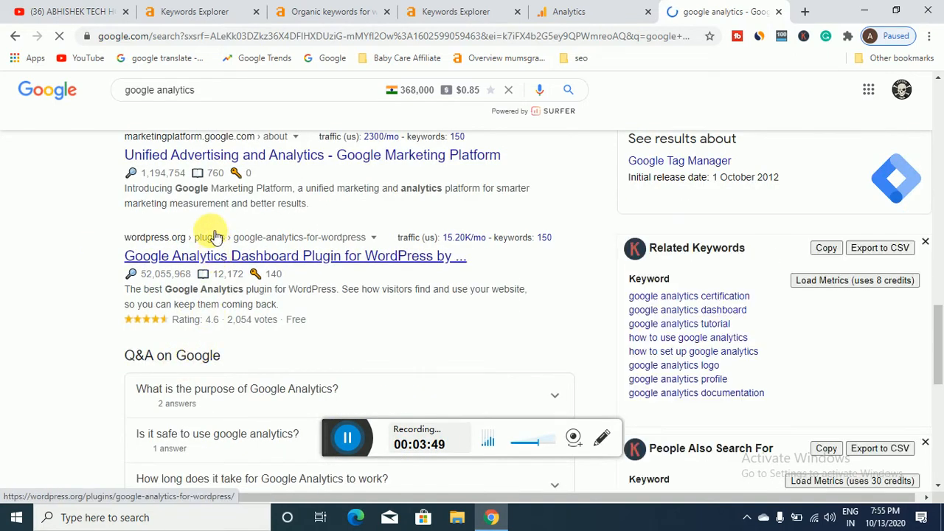
# Open the moz.com beginner's guide to Google Analytics from the search results and copy its page URL
pyautogui.scroll(1, 214, 251)
pyautogui.scroll(1, 214, 232)
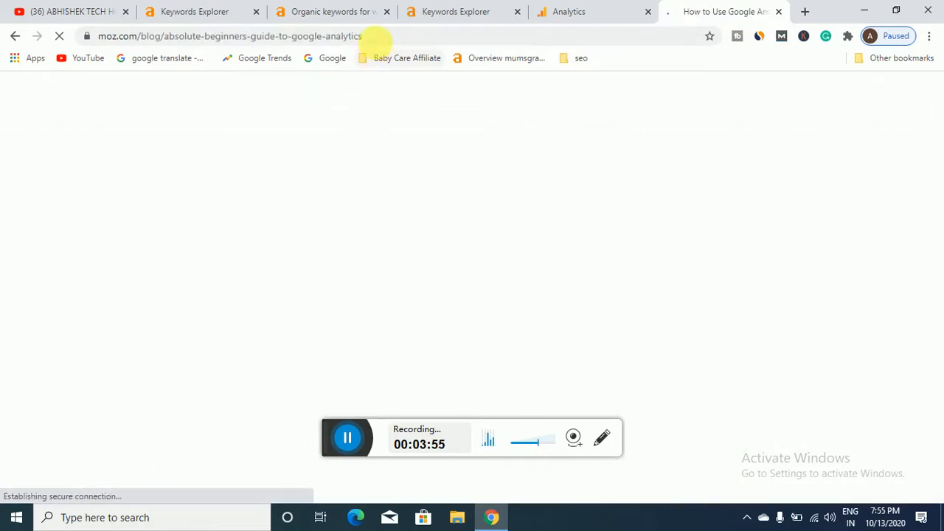
pyautogui.click(382, 37)
pyautogui.hotkey('ctrl', 'c')
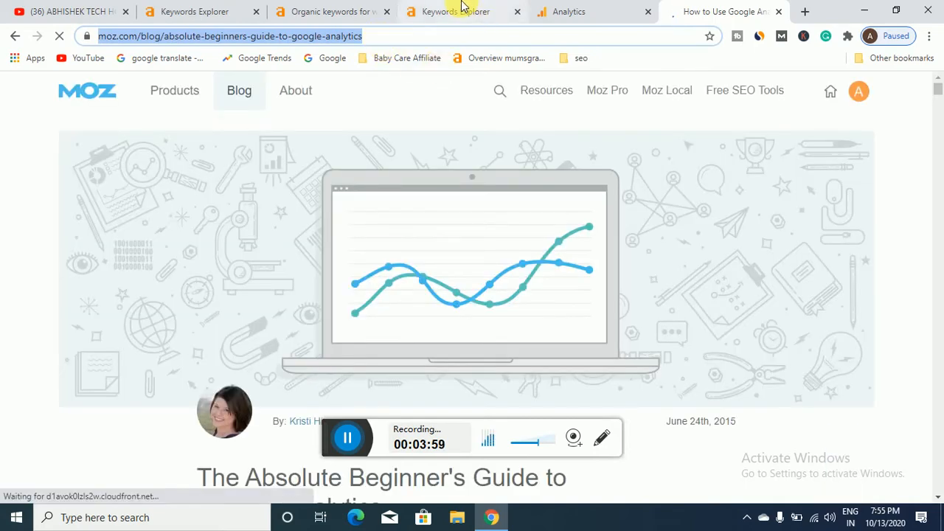
pyautogui.click(463, 8)
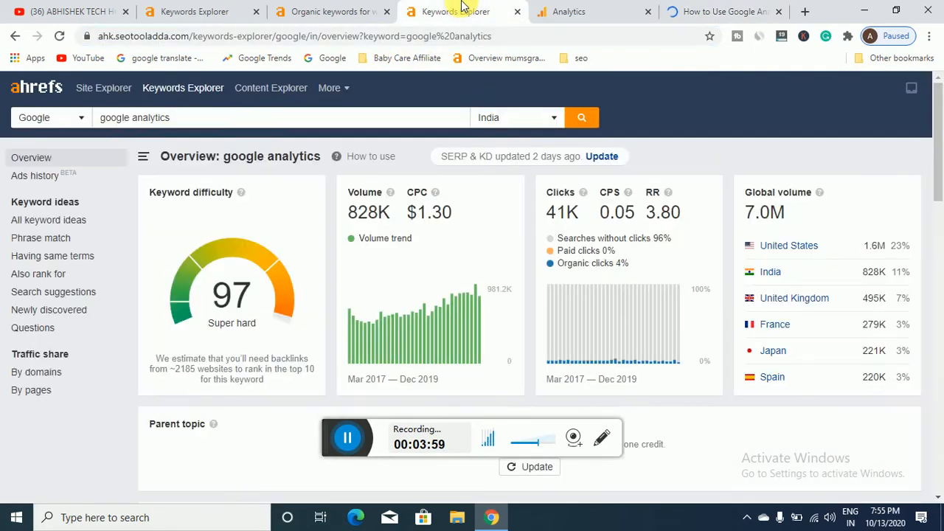
pyautogui.click(574, 9)
pyautogui.click(312, 10)
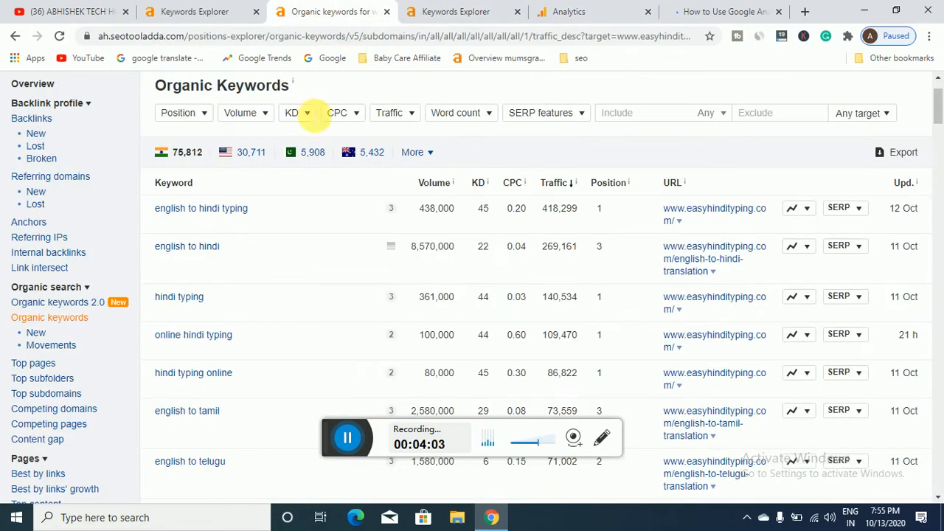
pyautogui.scroll(1, 313, 116)
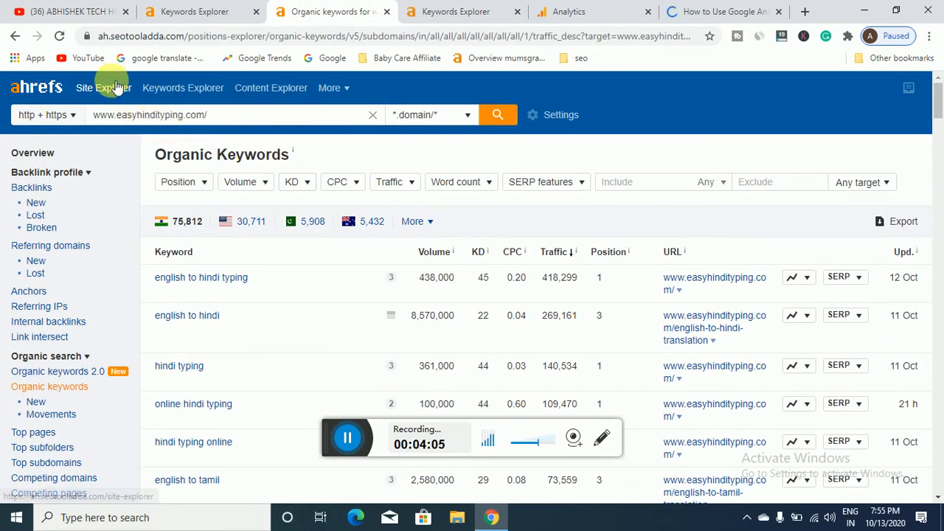
pyautogui.moveTo(115, 84); pyautogui.dragTo(846, 4)
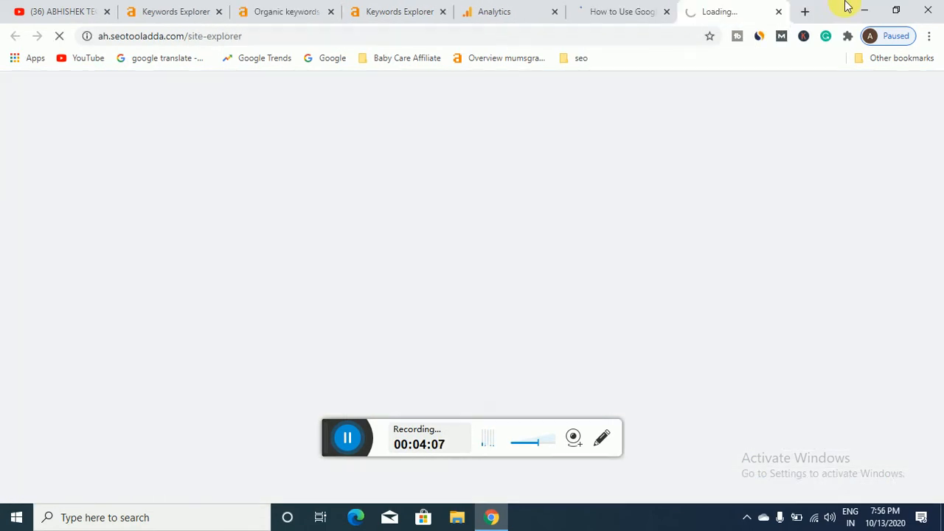
# Analyse the copied moz.com beginner's guide URL in Site Explorer with the *.domain/* scope
pyautogui.click(189, 9)
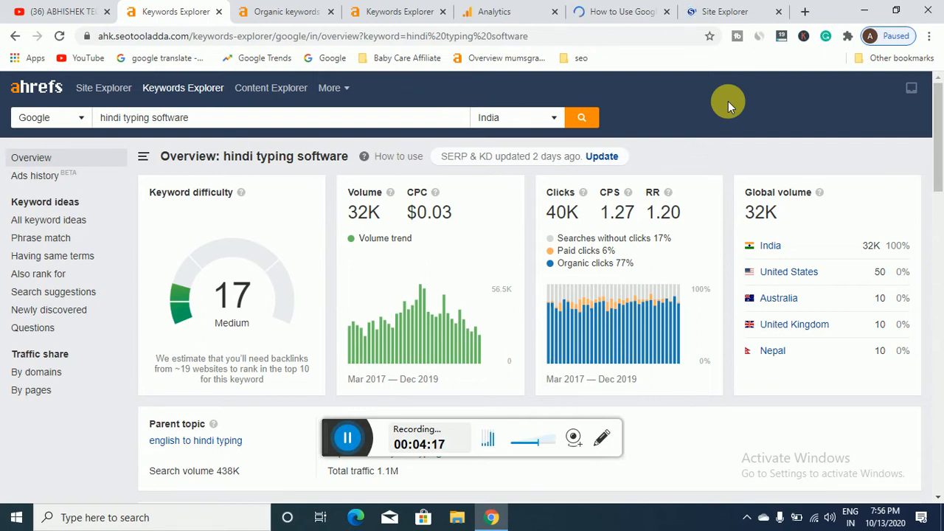
pyautogui.click(713, 9)
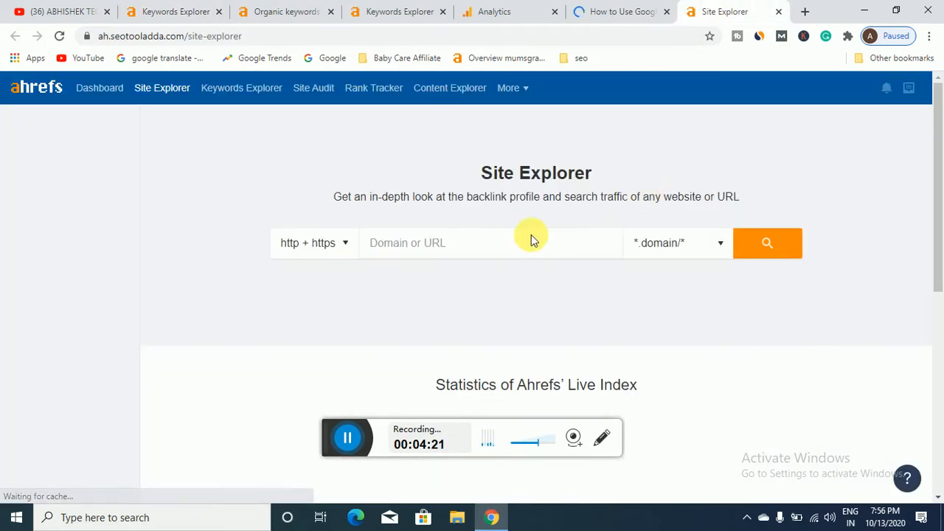
pyautogui.click(529, 243)
pyautogui.hotkey('ctrl', 'v')
pyautogui.press('Return')
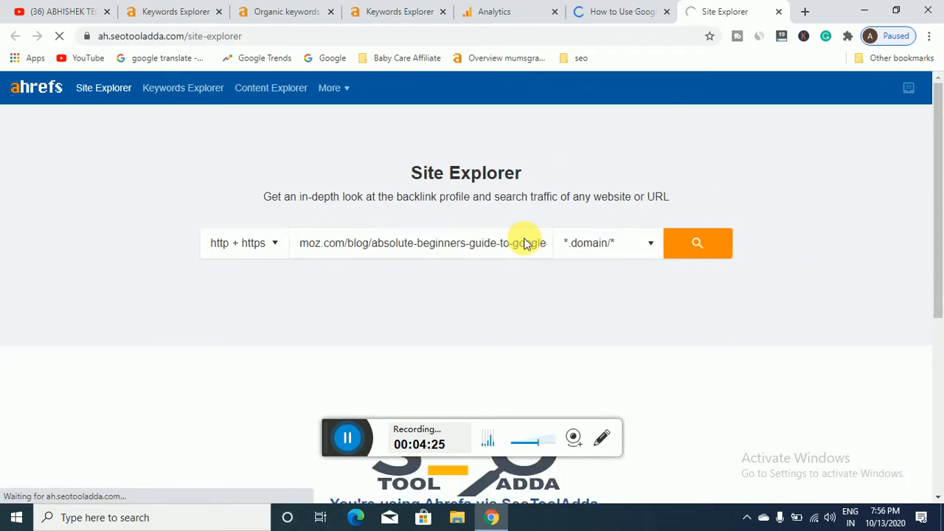
pyautogui.click(499, 8)
pyautogui.click(744, 10)
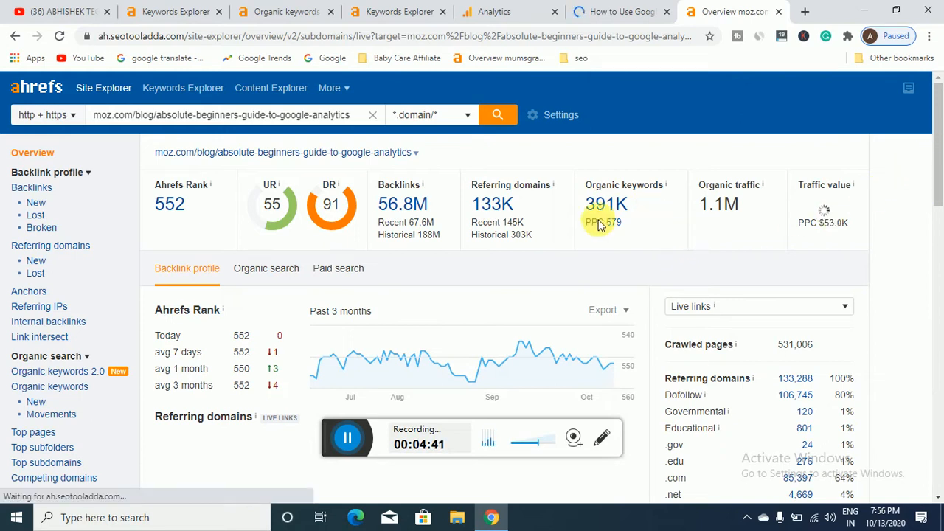
# Look over the Site Explorer overview for the moz.com guide and open its organic keywords report
pyautogui.scroll(-3, 658, 234)
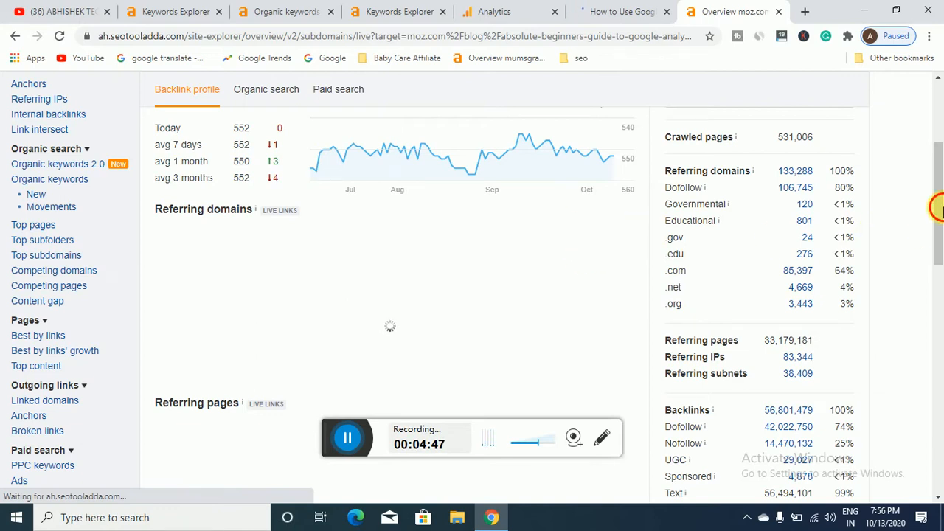
pyautogui.moveTo(938, 213); pyautogui.dragTo(940, 167)
pyautogui.scroll(1, 629, 148)
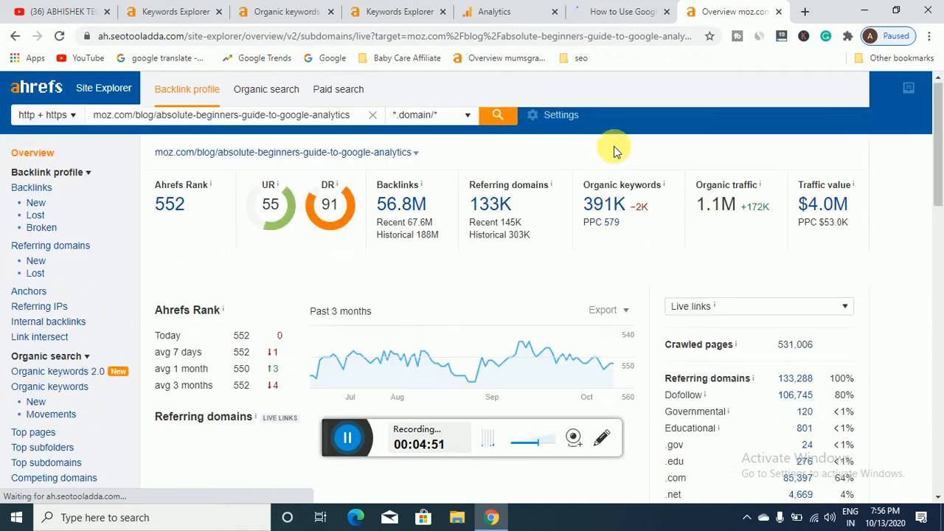
pyautogui.click(618, 209)
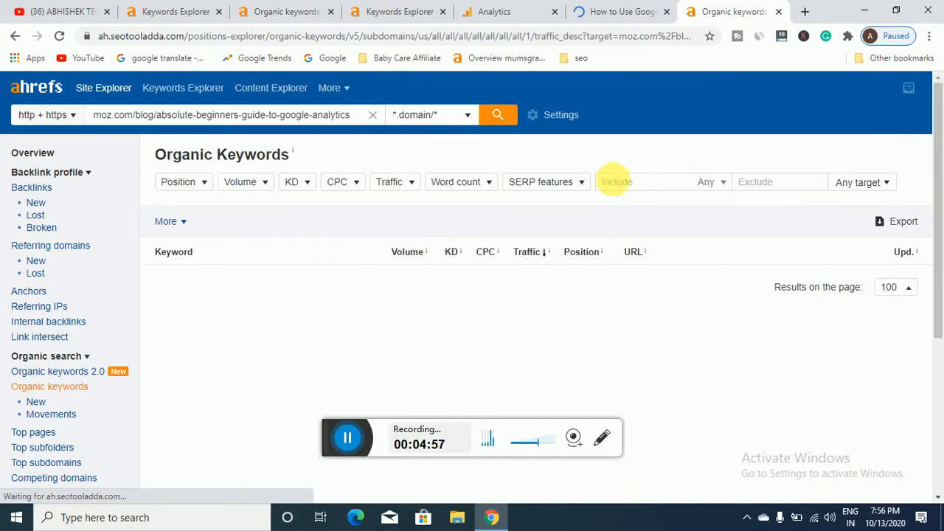
# Examine the moz.com organic keywords list for each keyword's volume, difficulty, traffic and position
pyautogui.scroll(-3, 649, 156)
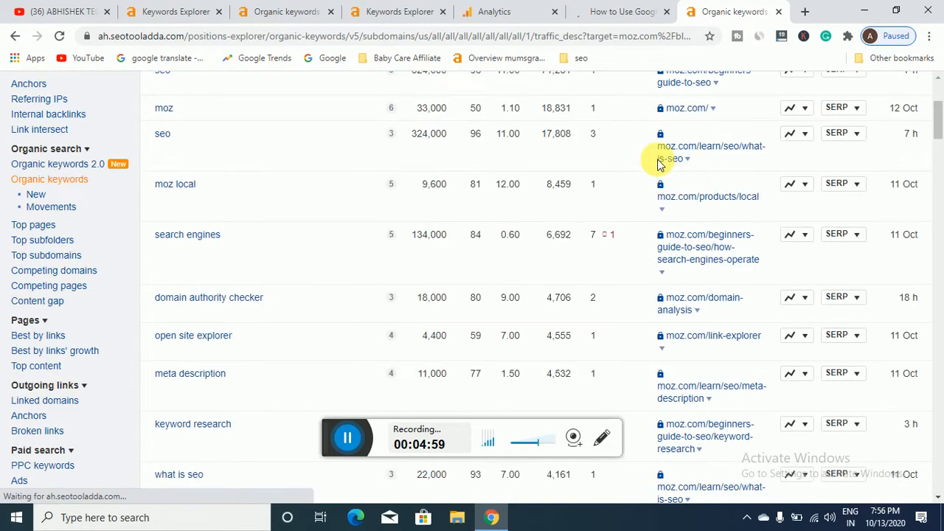
pyautogui.scroll(3, 573, 230)
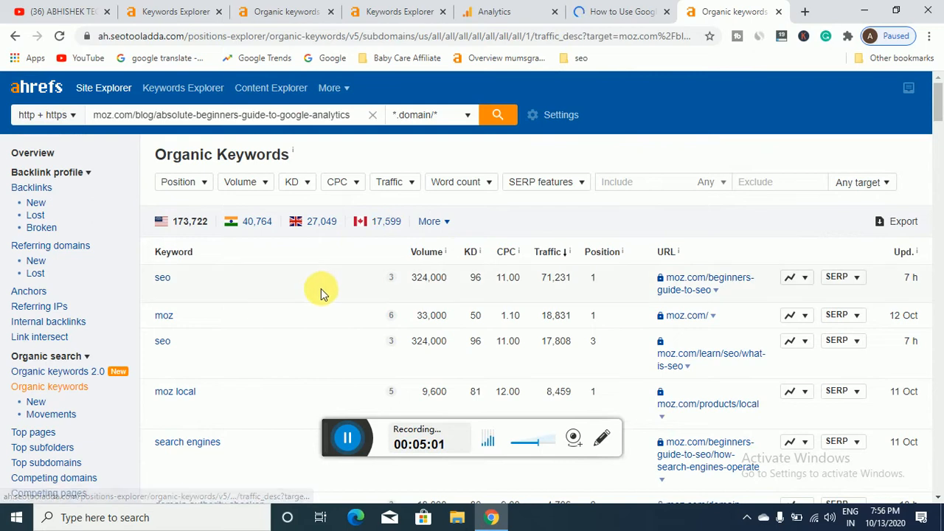
pyautogui.scroll(-2, 317, 286)
pyautogui.scroll(-3, 309, 289)
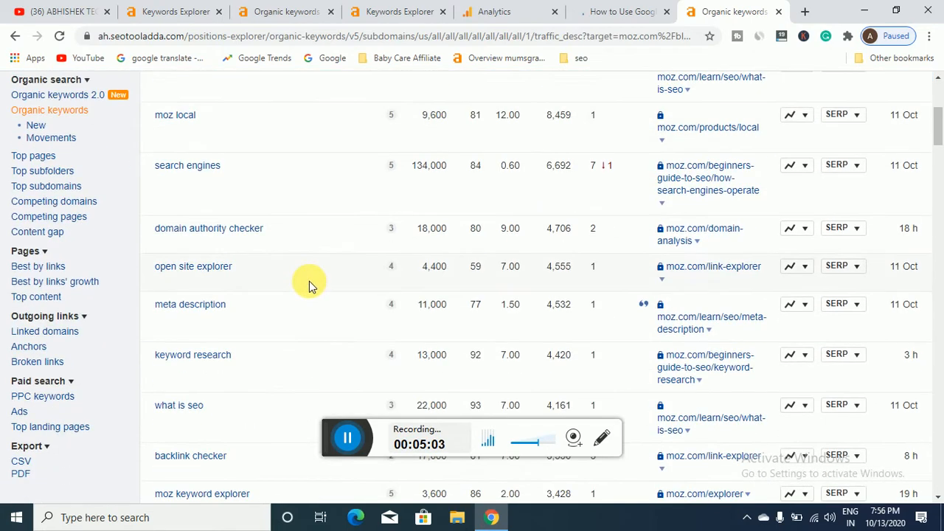
pyautogui.scroll(-4, 299, 286)
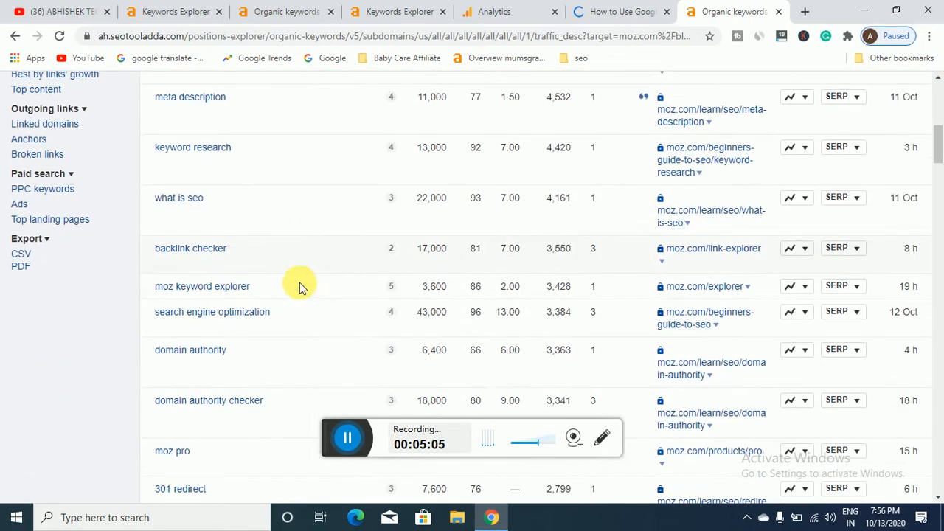
pyautogui.scroll(-6, 286, 315)
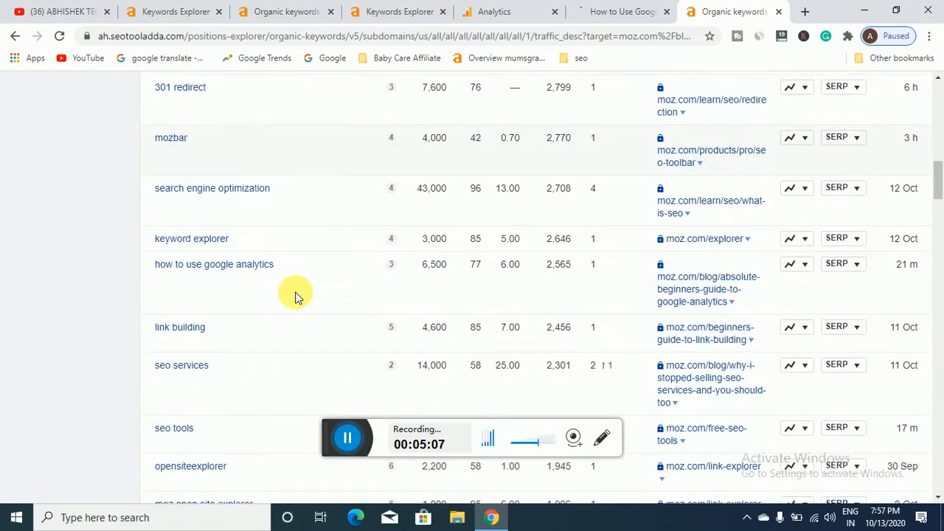
pyautogui.scroll(-2, 111, 294)
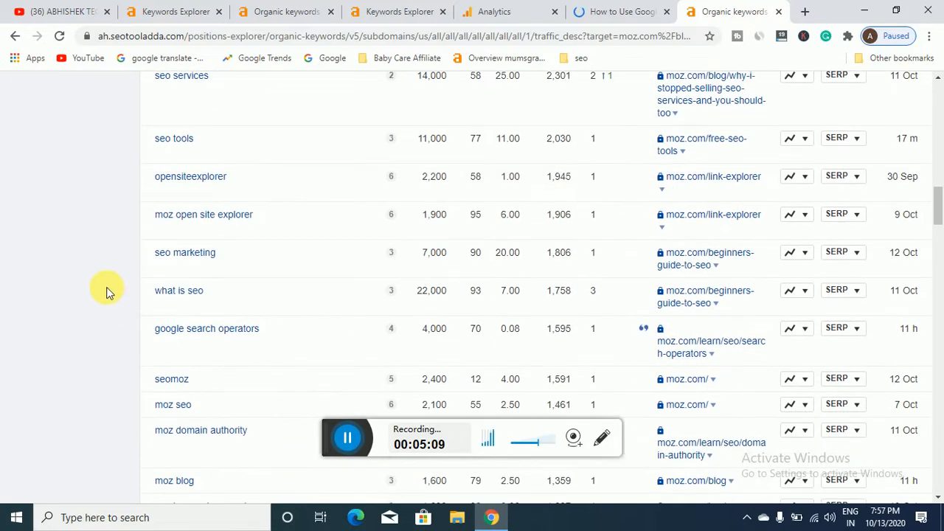
pyautogui.scroll(-5, 105, 289)
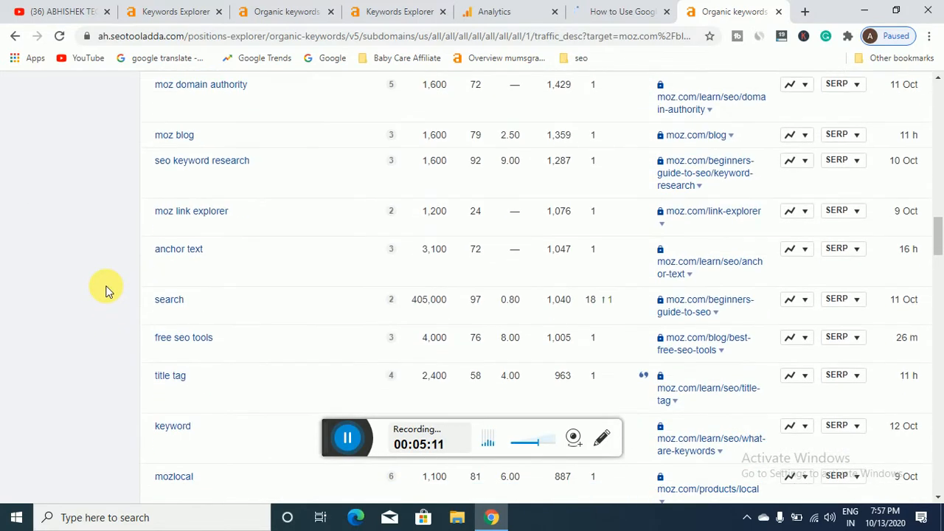
pyautogui.scroll(-3, 103, 284)
pyautogui.scroll(14, 101, 279)
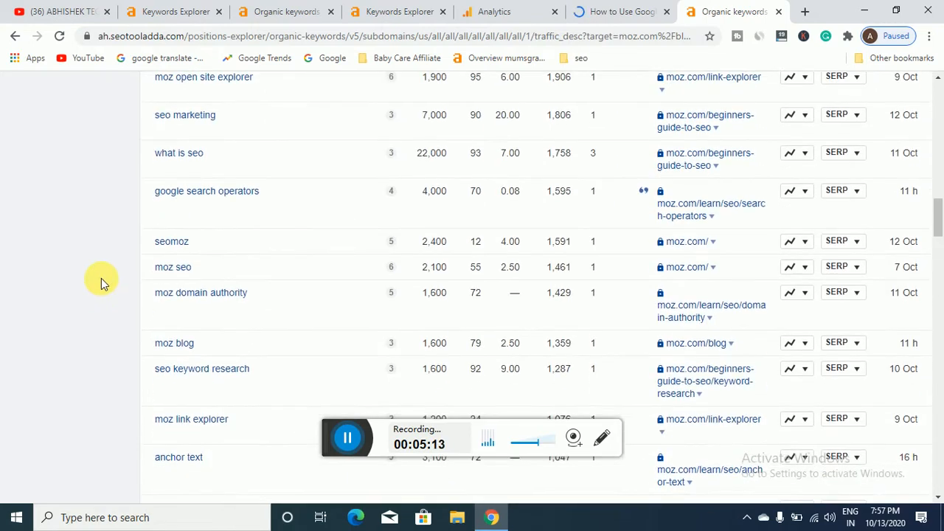
pyautogui.scroll(6, 129, 284)
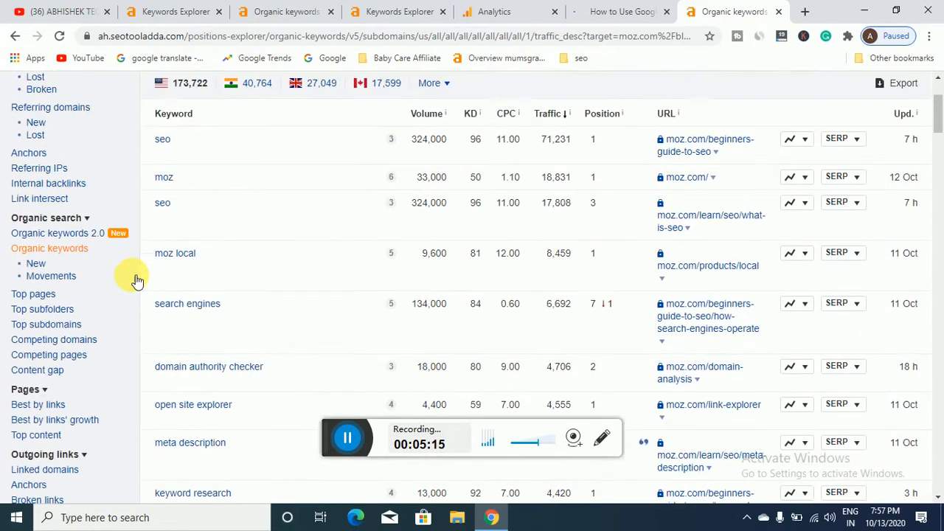
pyautogui.scroll(2, 343, 209)
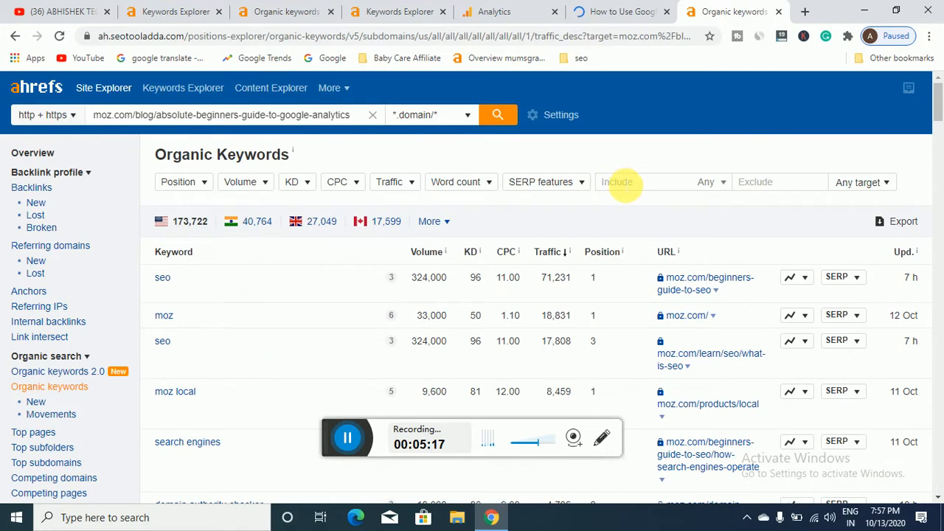
# Filter the organic keywords to include "google anyaltics" and show the Australian results
pyautogui.click(620, 182)
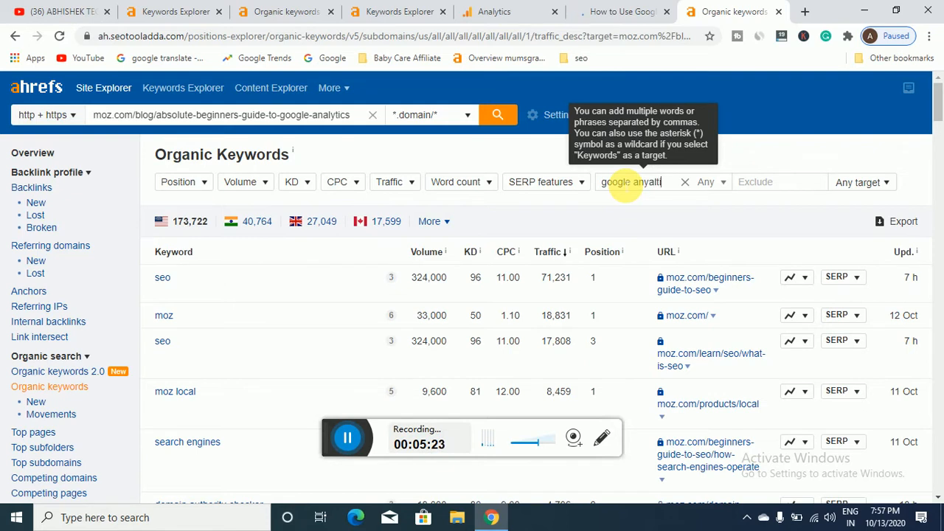
pyautogui.press('Return')
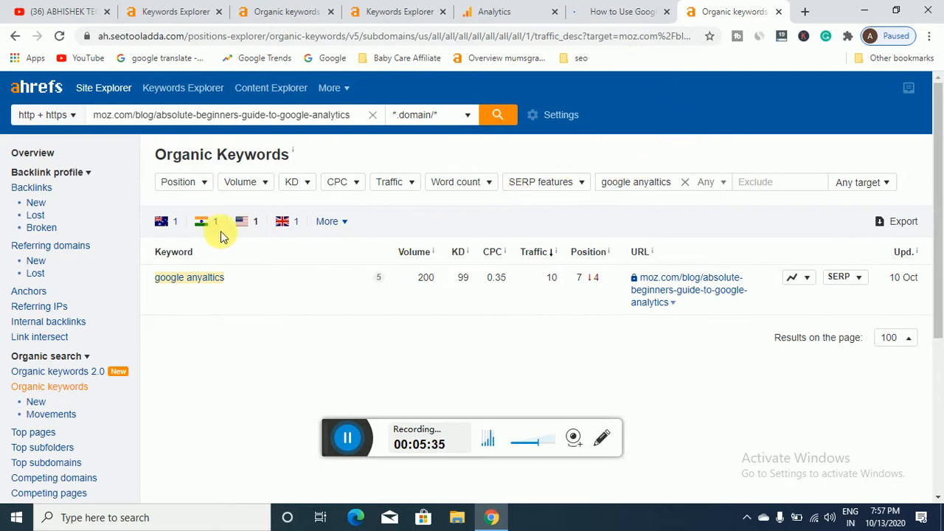
pyautogui.click(179, 222)
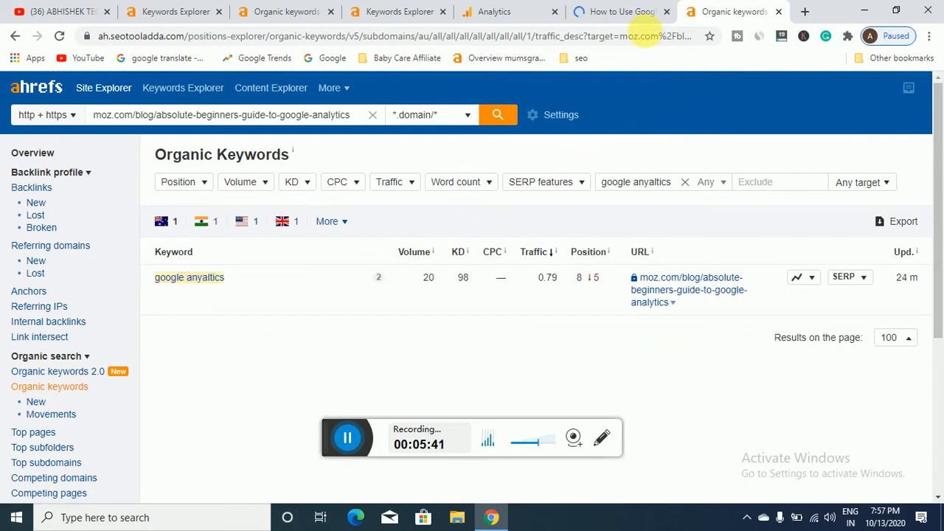
# Check the moz.com guide page and review the organic keywords that include "google analytics" with their difficulty, traffic and positions
pyautogui.click(632, 11)
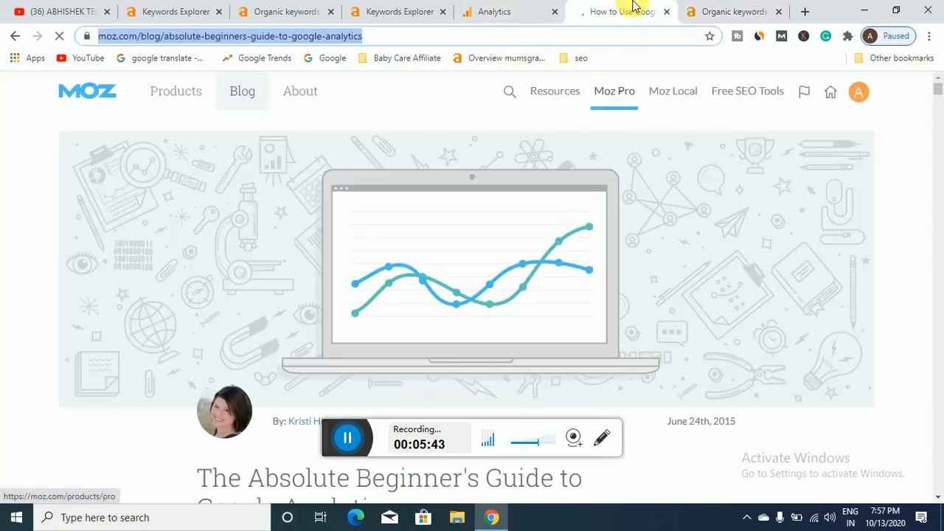
pyautogui.click(719, 9)
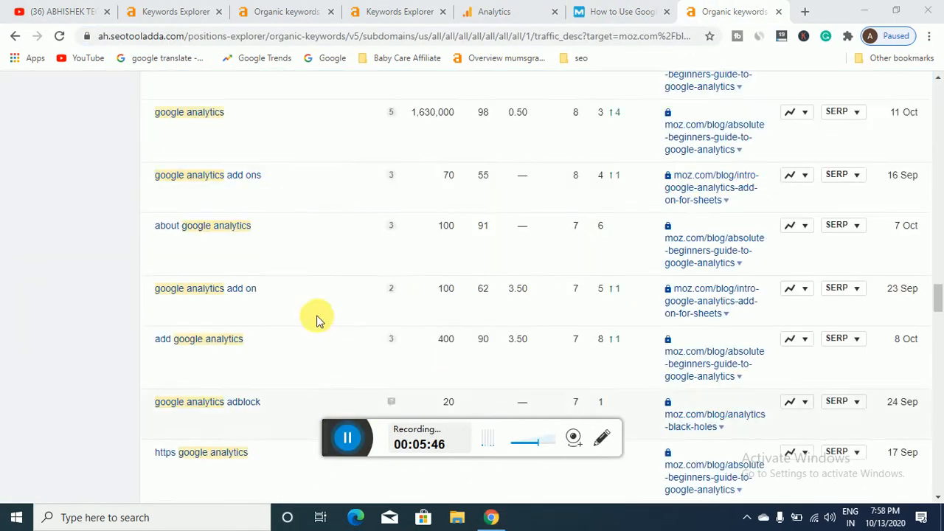
pyautogui.scroll(5, 310, 295)
pyautogui.scroll(15, 306, 276)
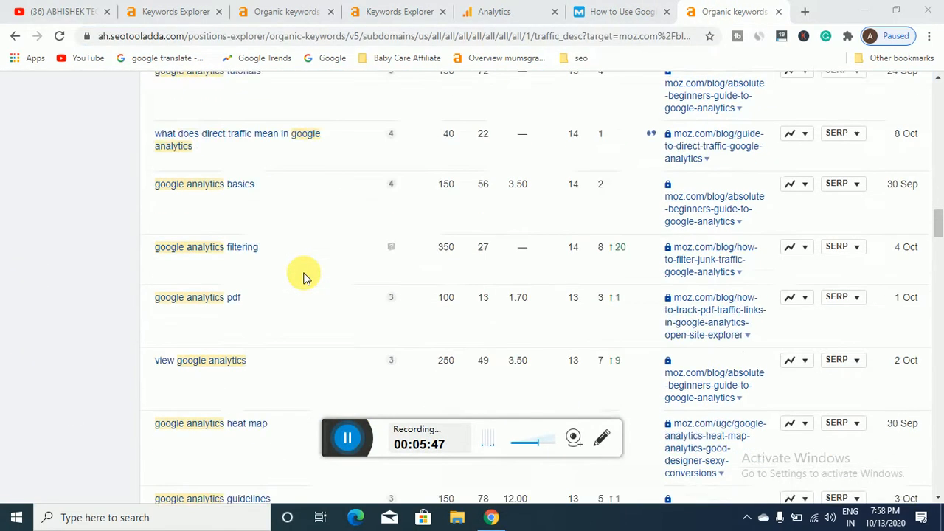
pyautogui.scroll(10, 306, 276)
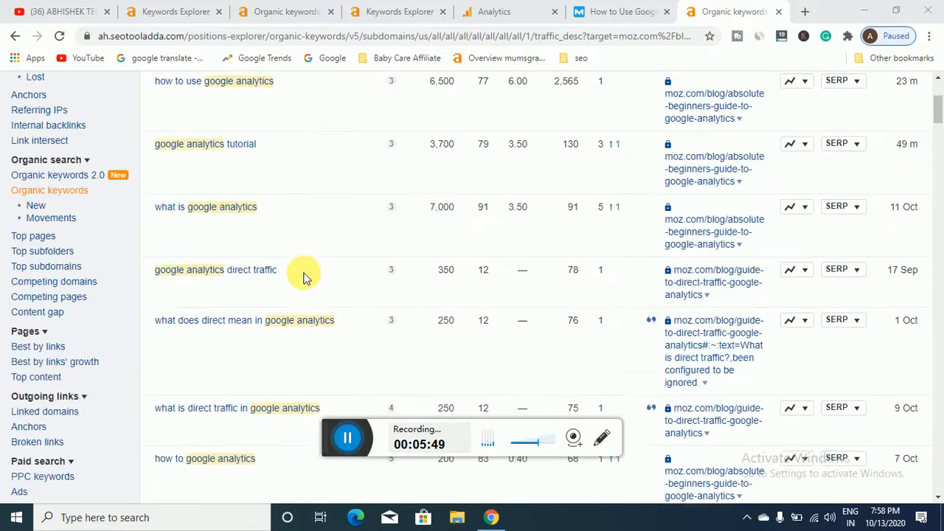
# Close the Site Explorer and moz.com guide tabs and revisit the Keywords Explorer overview for "google analytics"
pyautogui.click(779, 13)
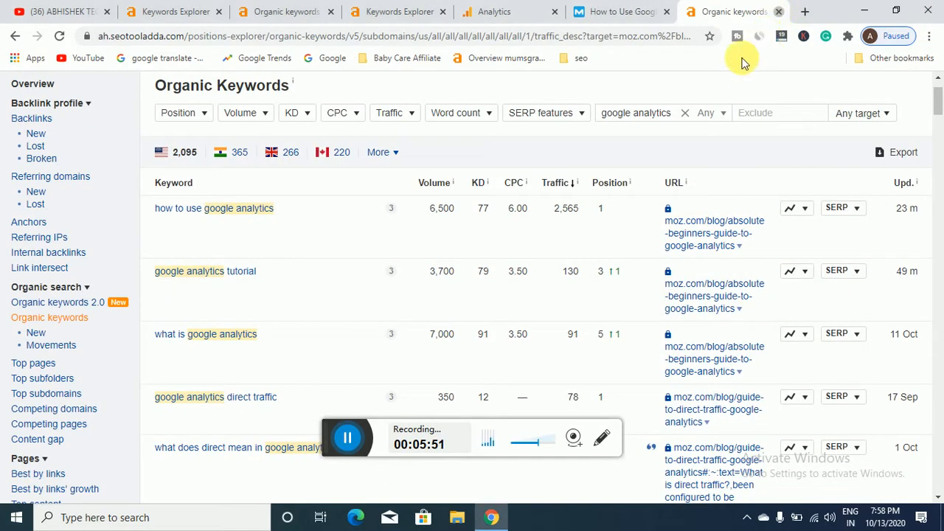
pyautogui.hotkey('ctrl', 'w')
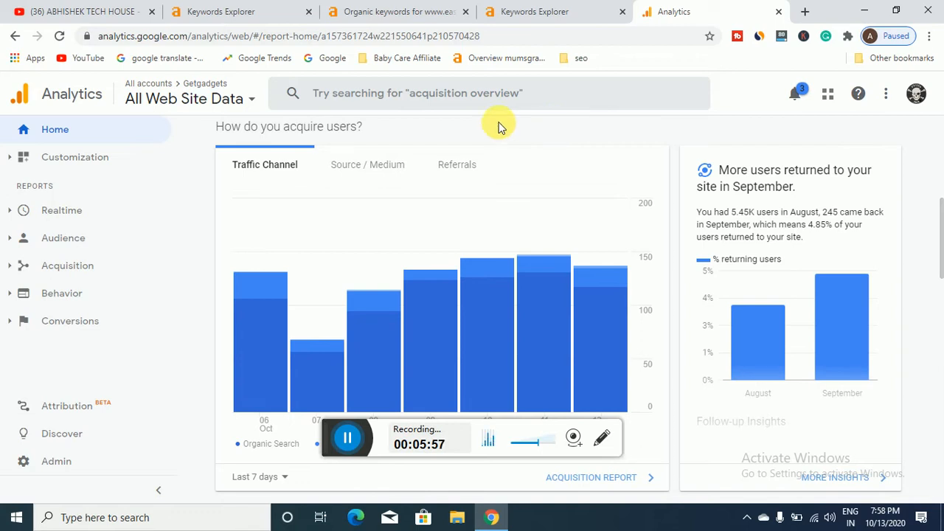
pyautogui.click(535, 11)
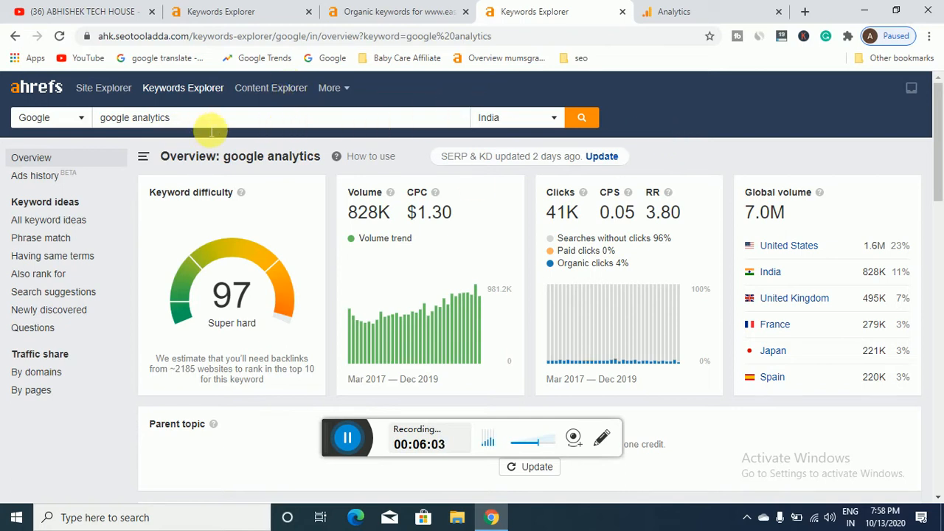
pyautogui.click(373, 7)
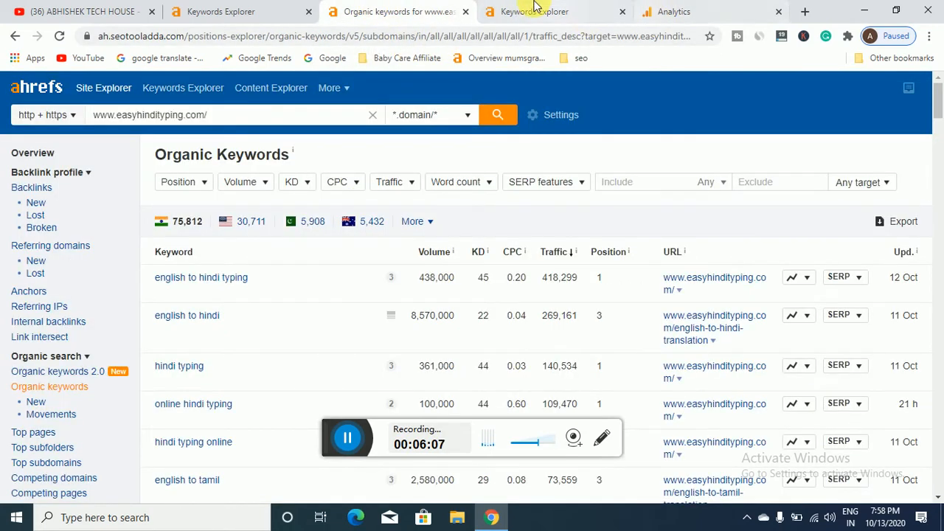
pyautogui.click(688, 11)
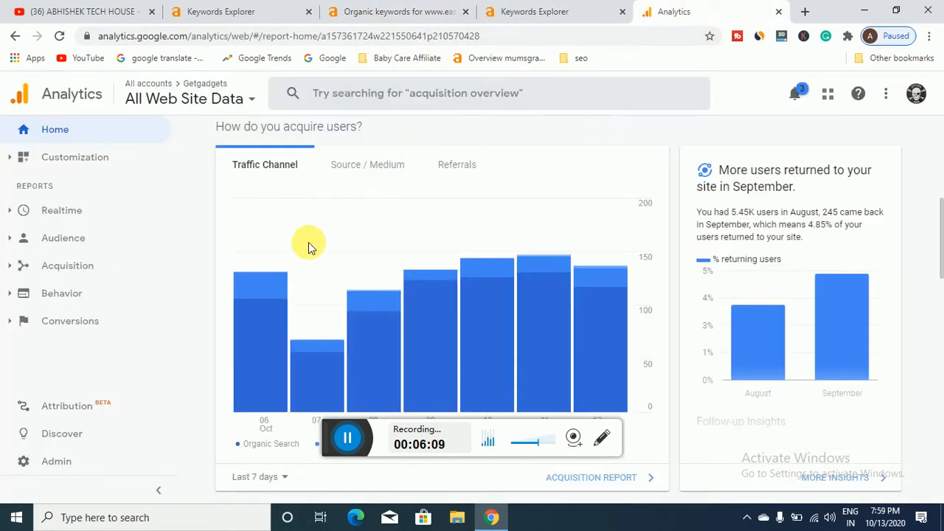
# Search Google for "google analytics" in a new tab
pyautogui.click(805, 12)
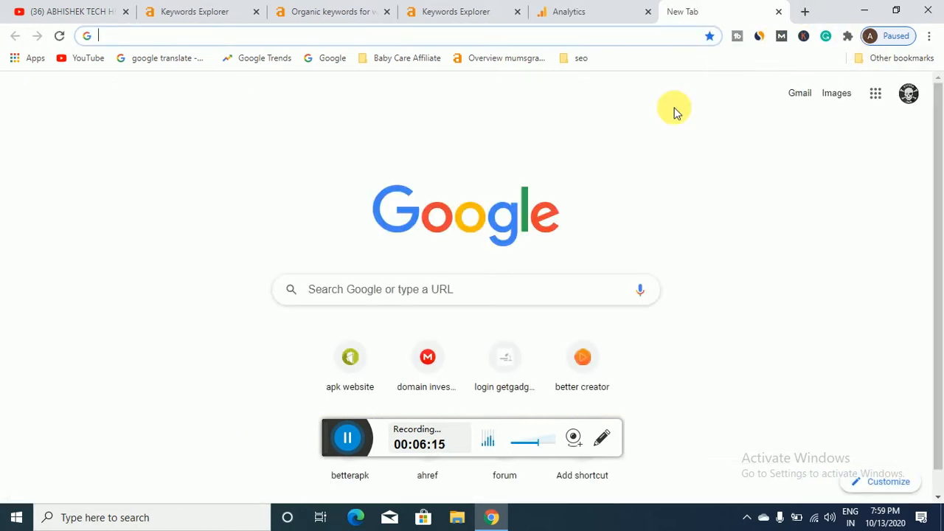
pyautogui.write('goo')
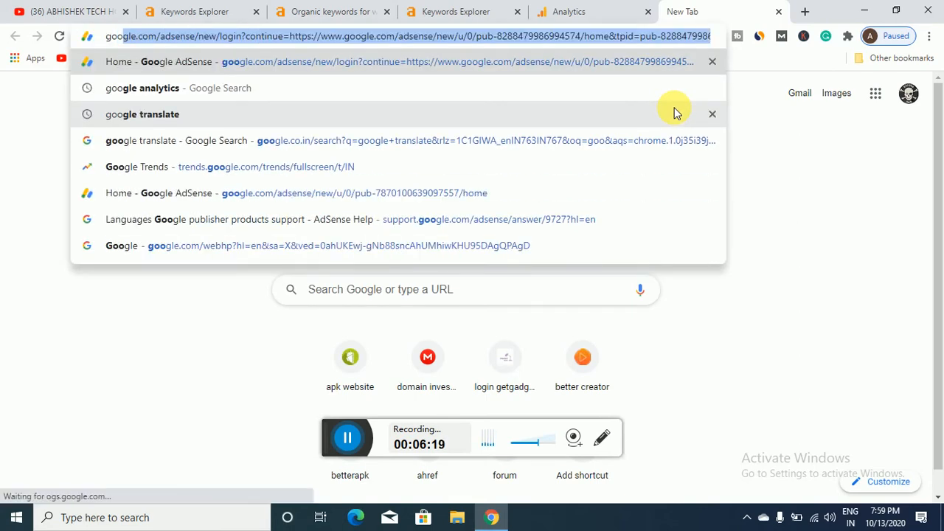
pyautogui.click(556, 93)
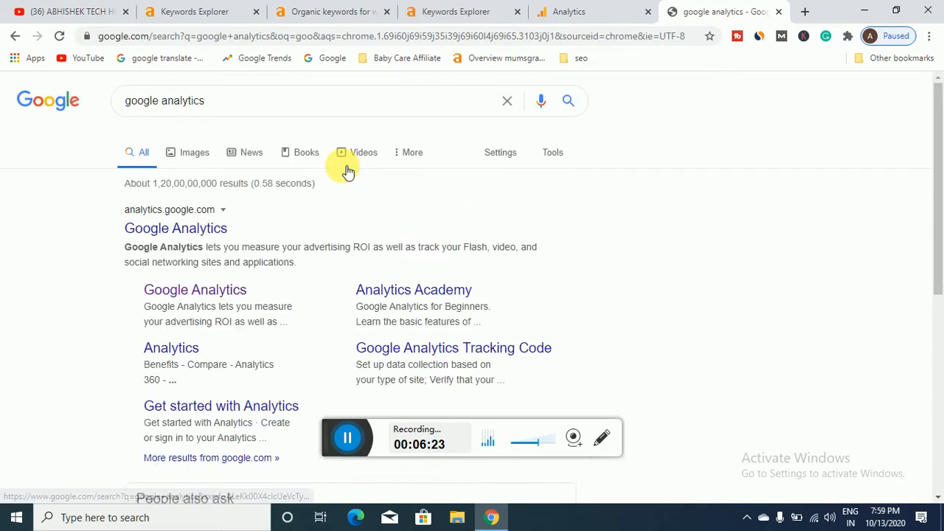
# Examine which sites rank in the Google results for "google analytics", from the first result down to the Q&A section
pyautogui.click(158, 225)
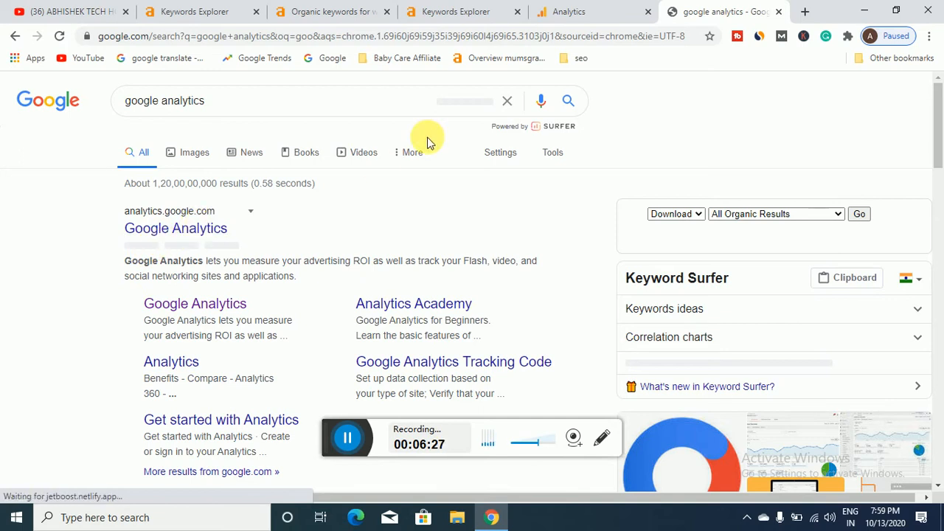
pyautogui.scroll(-4, 243, 185)
pyautogui.scroll(-4, 93, 203)
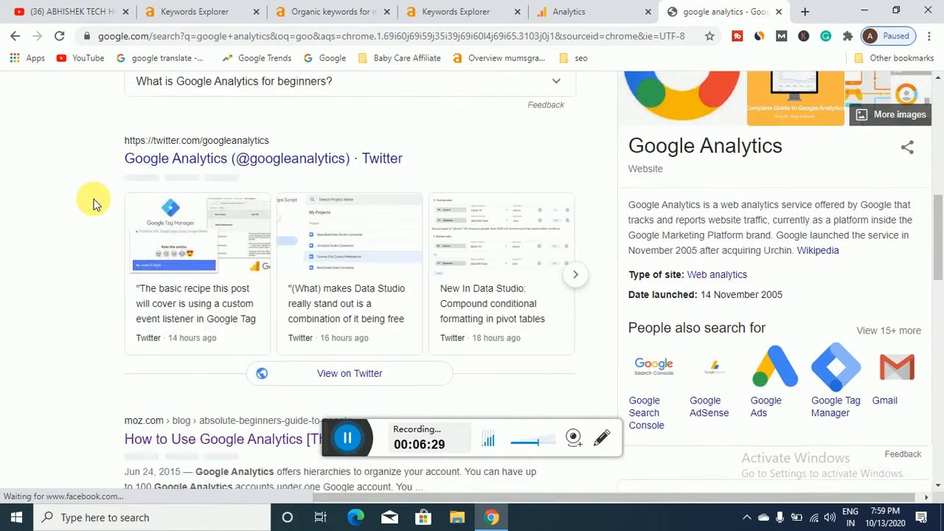
pyautogui.scroll(-8, 93, 203)
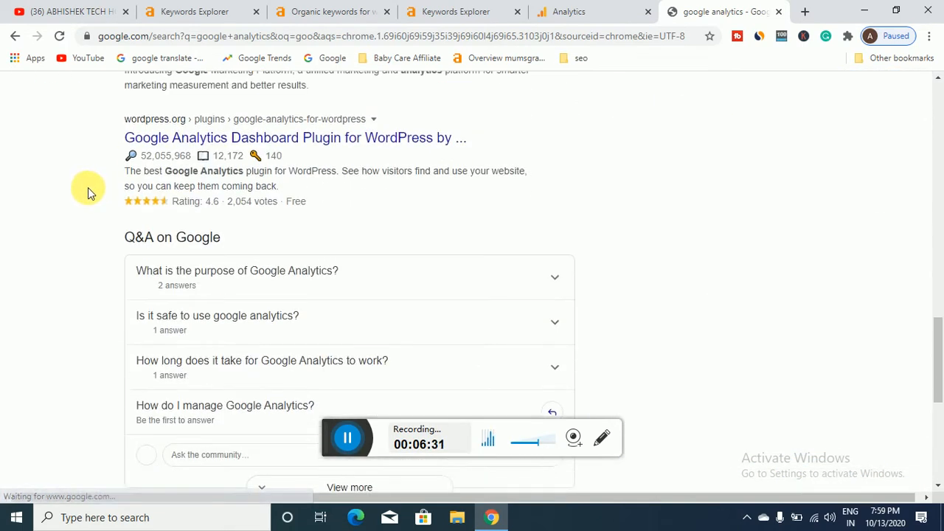
# Examine the remaining Google results for "google analytics" down to the related searches, and review the listings back up to the first result
pyautogui.scroll(3, 87, 193)
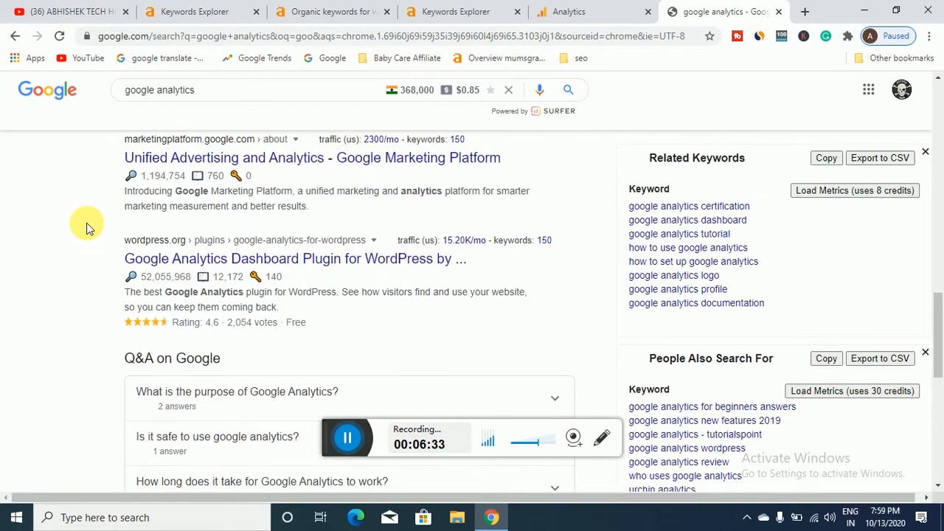
pyautogui.scroll(-3, 226, 93)
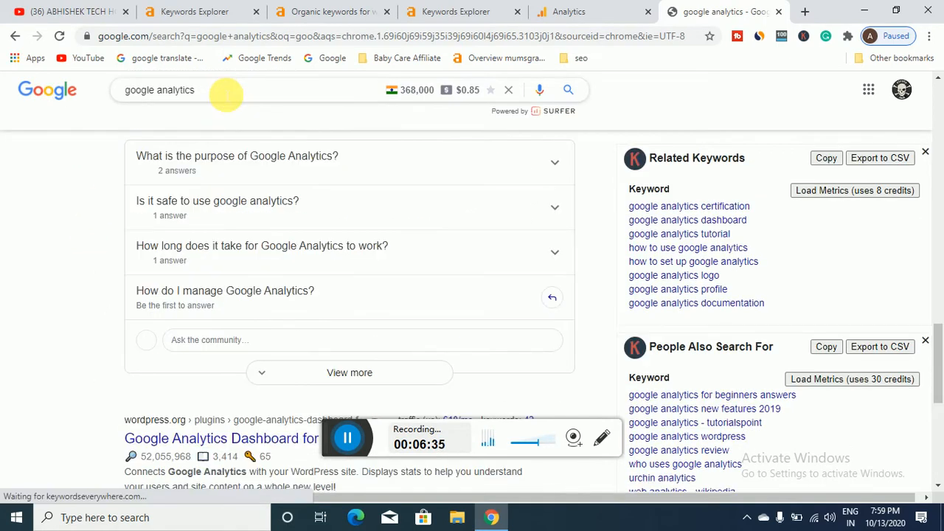
pyautogui.scroll(-4, 42, 236)
pyautogui.scroll(2, 65, 214)
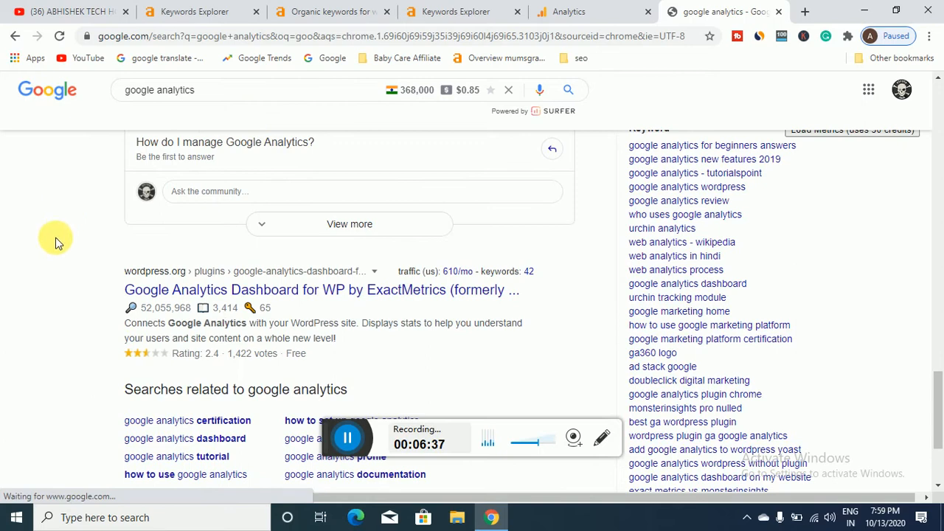
pyautogui.scroll(1, 46, 295)
pyautogui.scroll(2, 62, 278)
pyautogui.scroll(2, 63, 278)
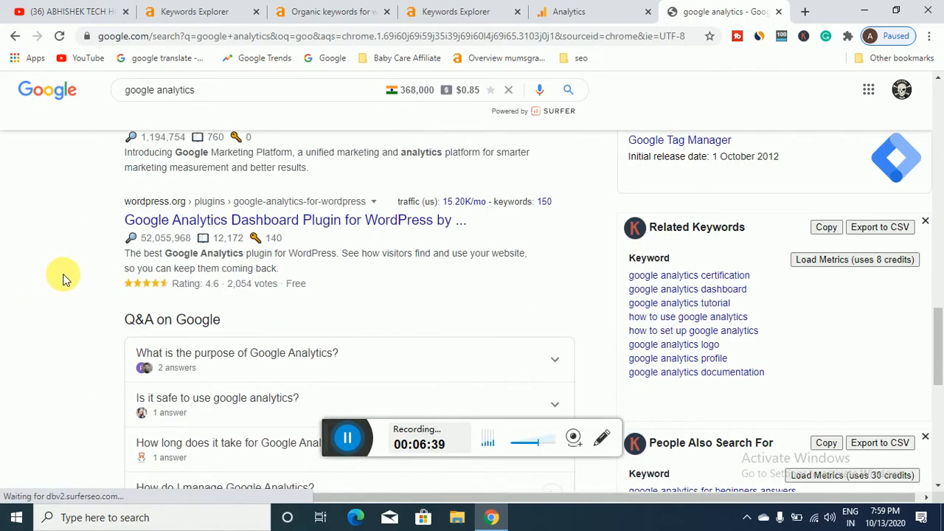
pyautogui.scroll(5, 70, 279)
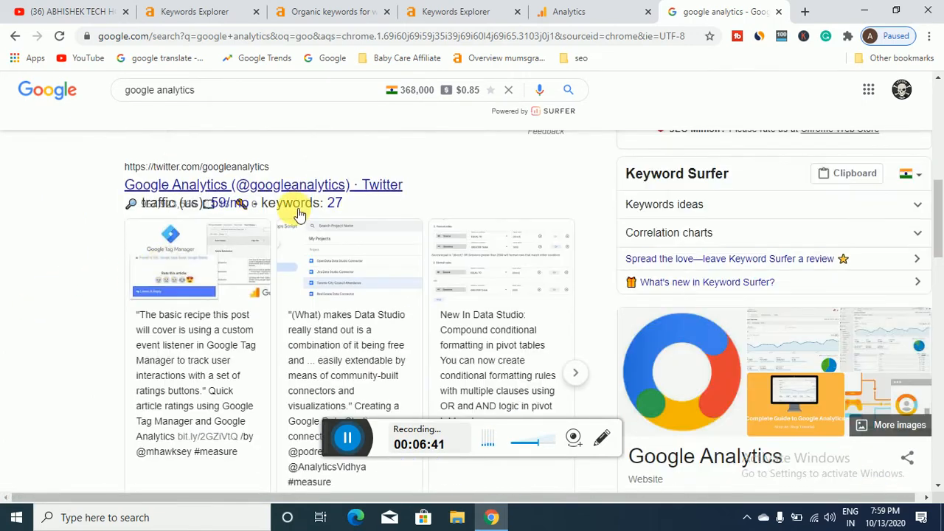
pyautogui.scroll(4, 269, 190)
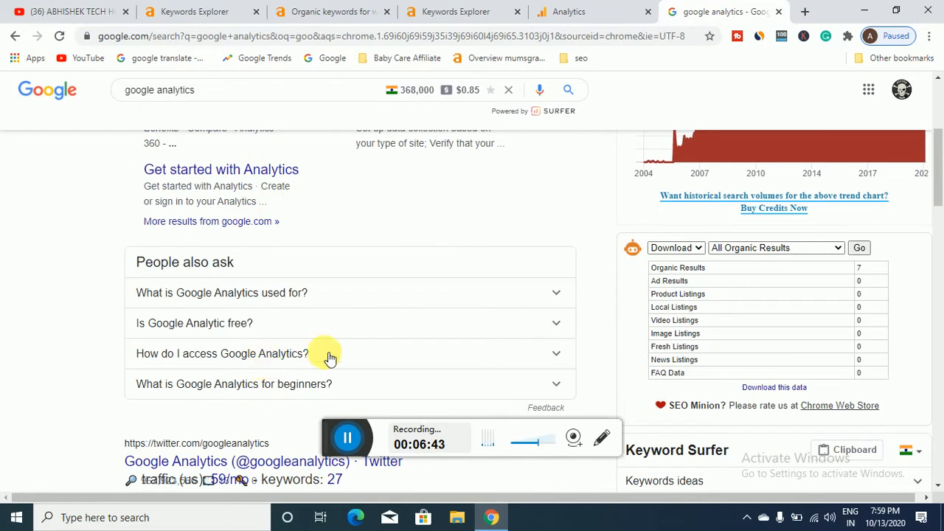
pyautogui.scroll(4, 442, 310)
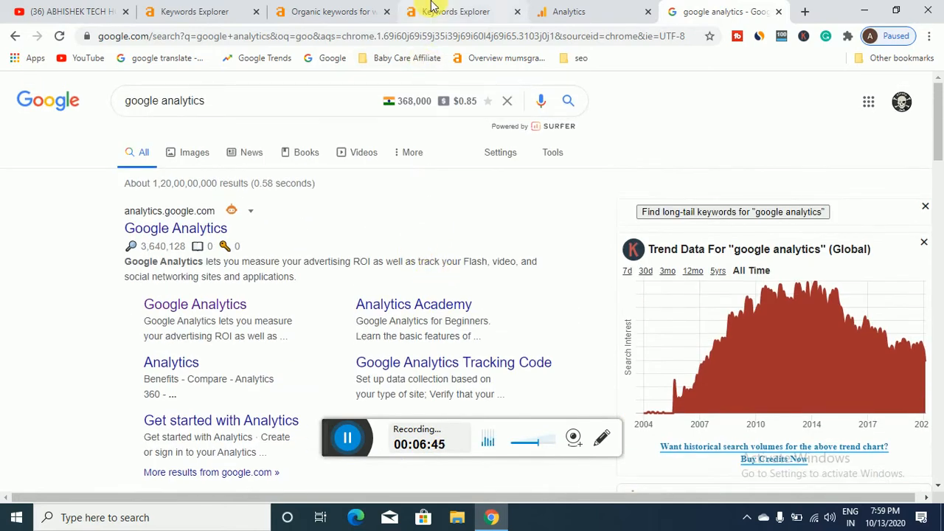
# Revisit the Keywords Explorer overview for "hindi typing software" and look over the uploads on the open YouTube channel's videos page
pyautogui.click(193, 11)
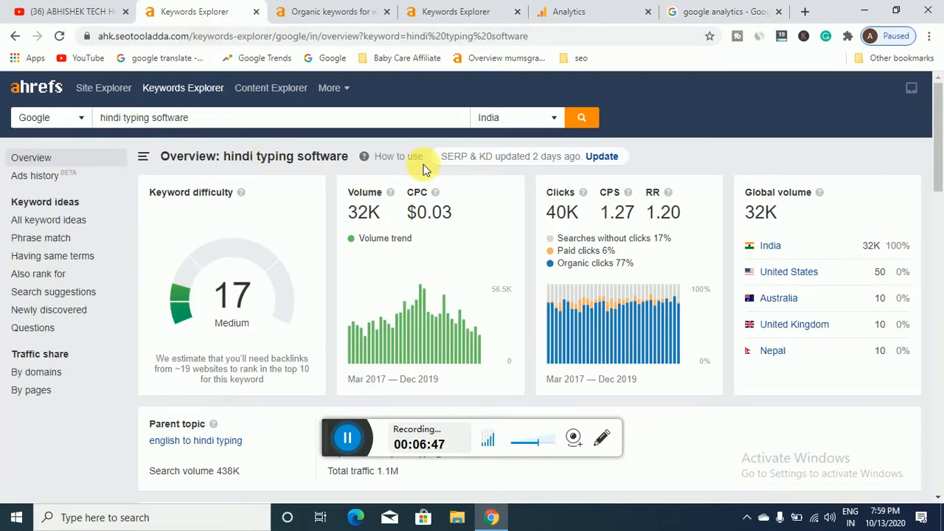
pyautogui.click(52, 11)
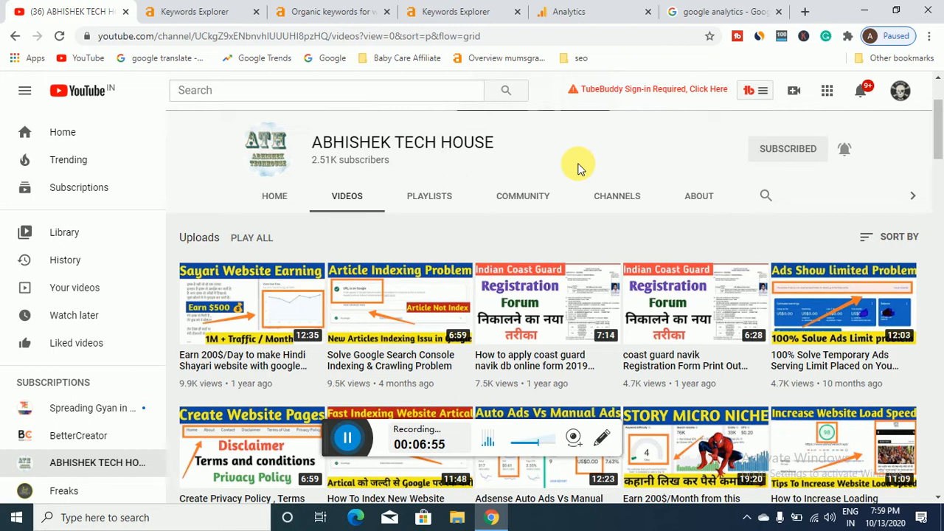
pyautogui.click(188, 11)
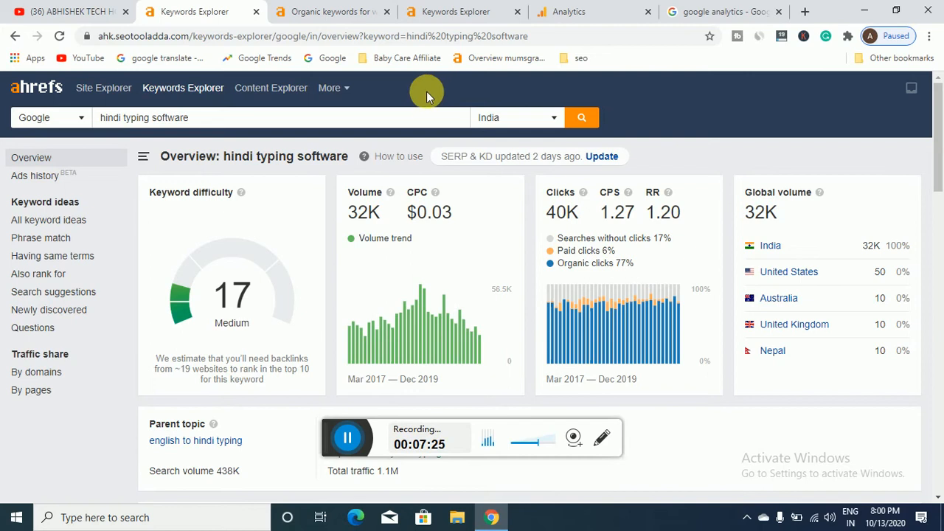
pyautogui.click(74, 11)
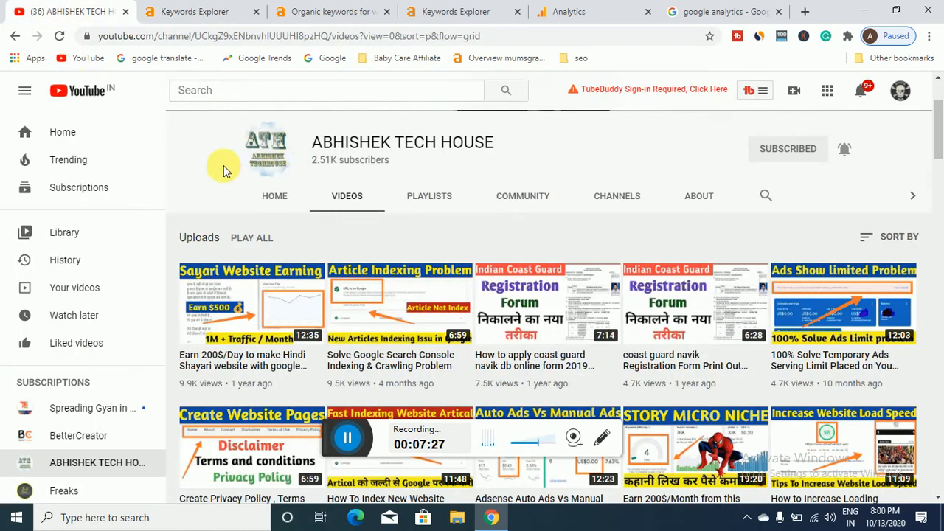
pyautogui.scroll(2, 224, 176)
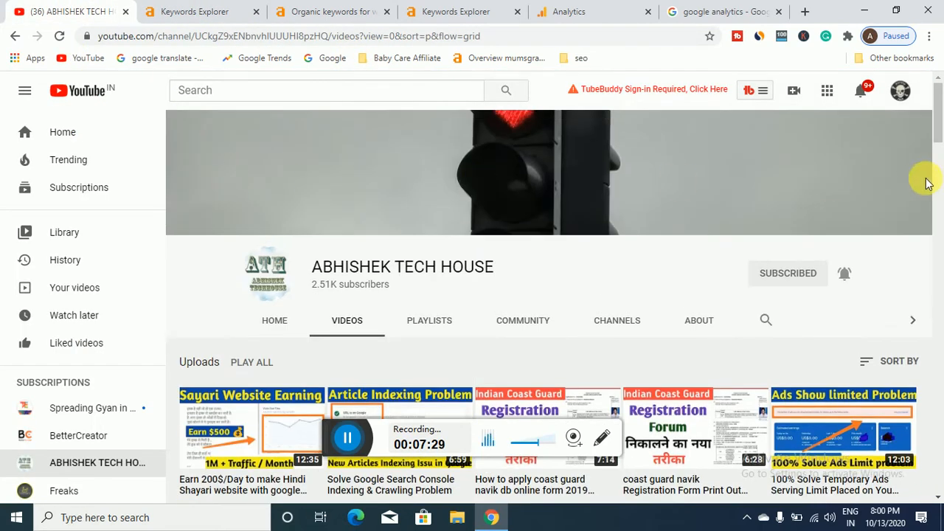
pyautogui.scroll(-6, 938, 140)
pyautogui.scroll(4, 938, 140)
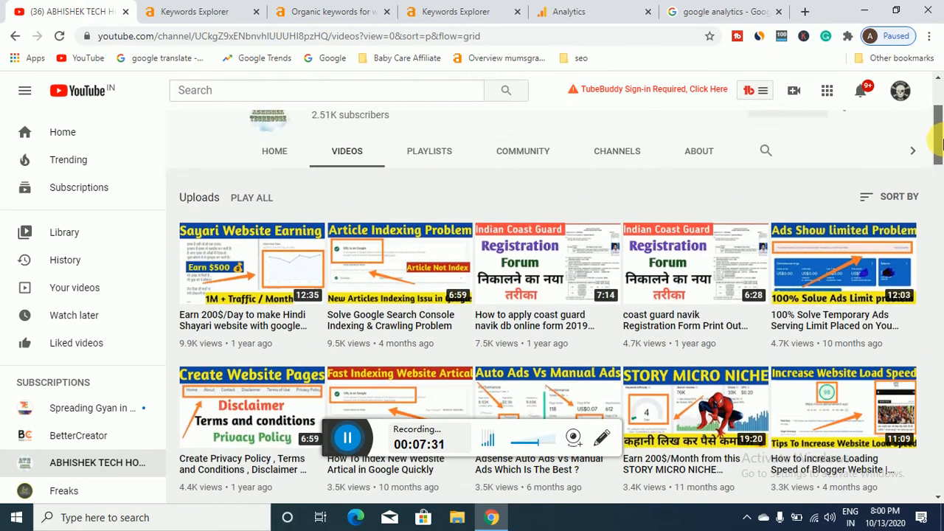
pyautogui.moveTo(941, 137); pyautogui.dragTo(941, 135)
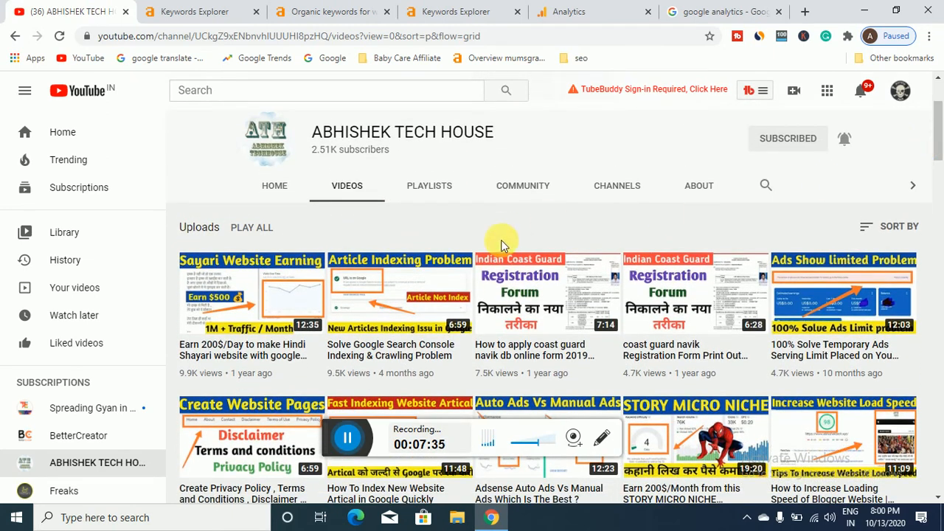
# Compare the Keywords Explorer overviews for "google analytics" and "hindi typing software", and view the user acquisition chart in Google Analytics
pyautogui.click(448, 14)
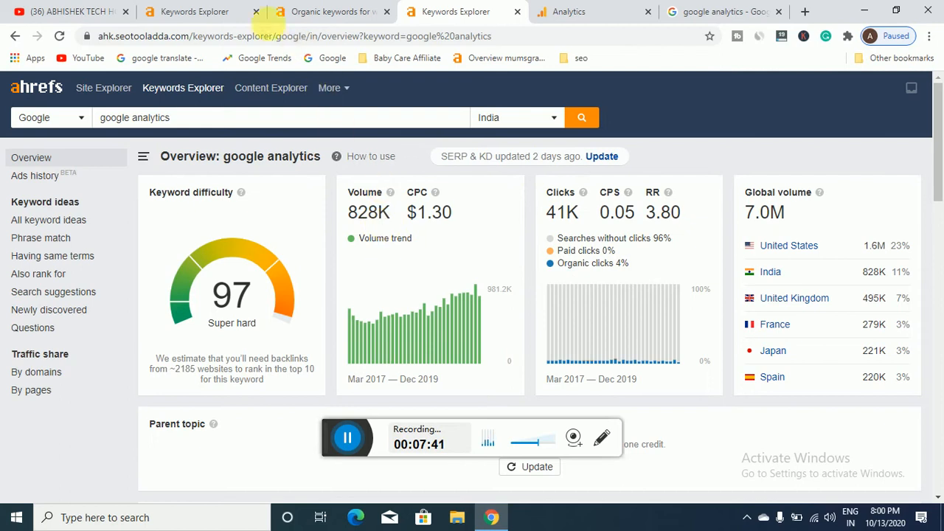
pyautogui.click(243, 11)
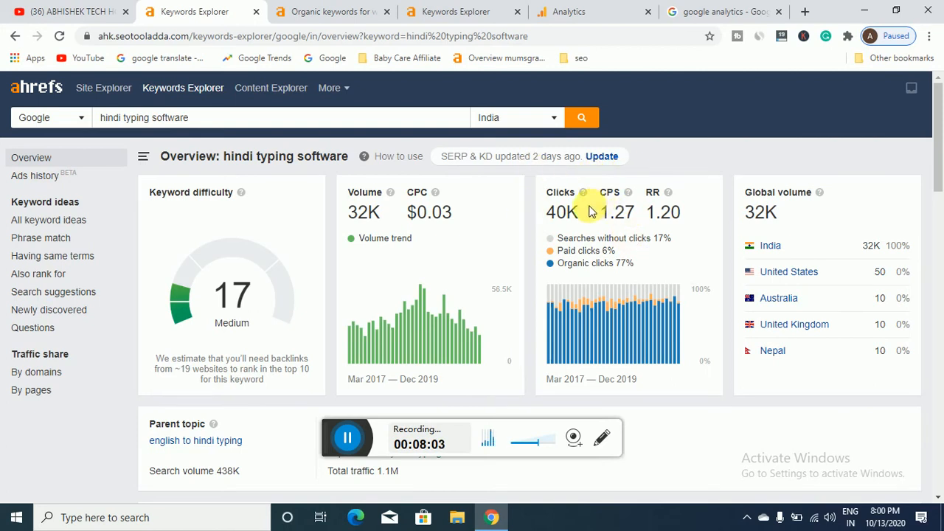
pyautogui.click(464, 11)
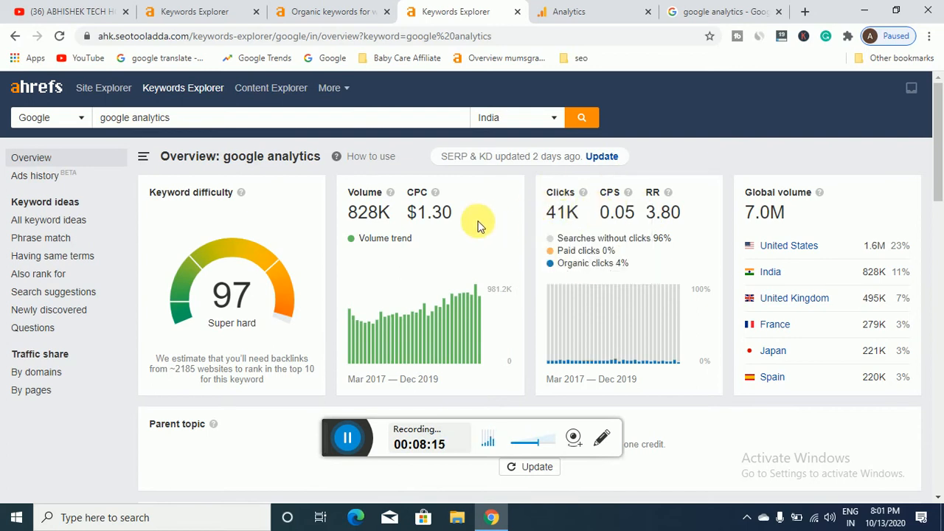
pyautogui.click(233, 10)
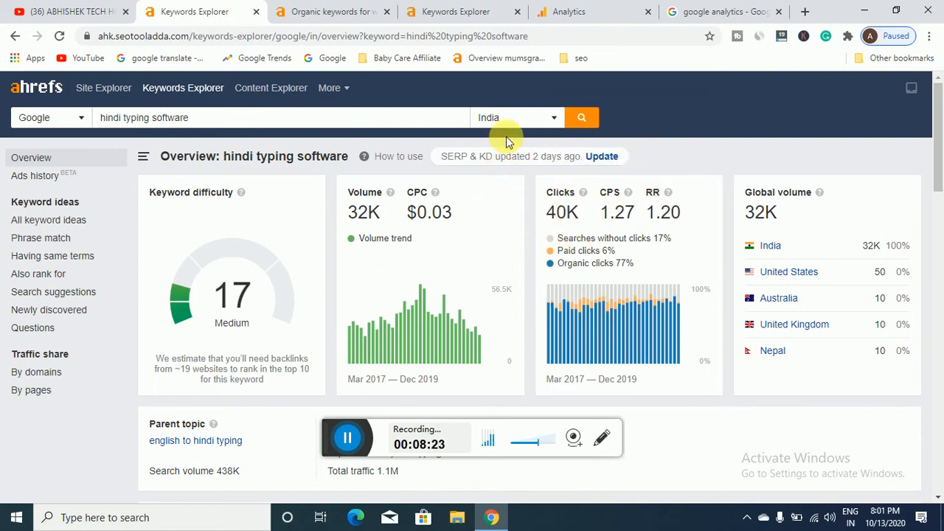
pyautogui.click(571, 11)
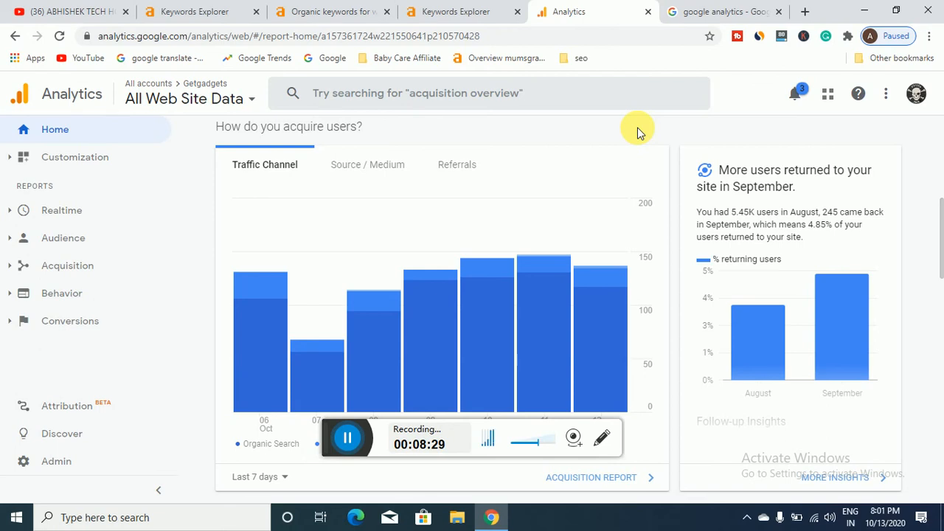
# Return to the YouTube channel's video list, checking the "hindi typing software" overview once more in between
pyautogui.click(96, 11)
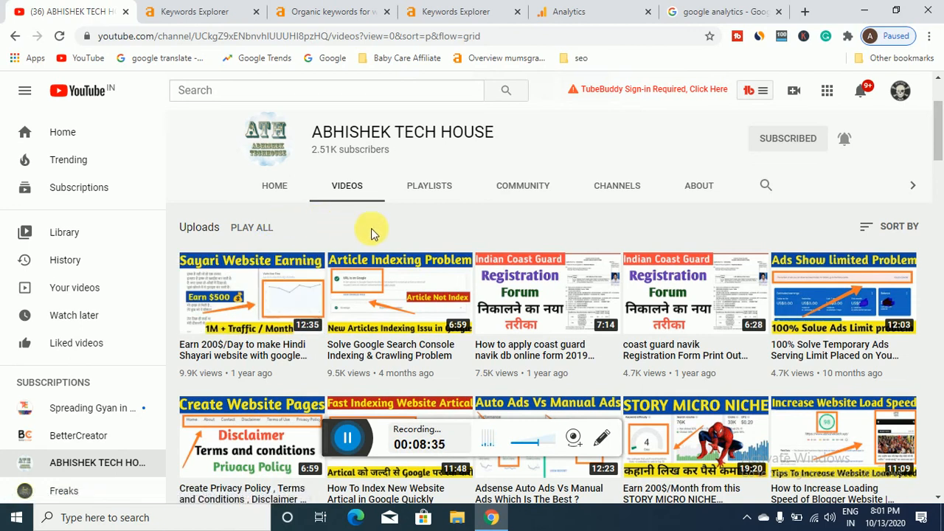
pyautogui.click(214, 9)
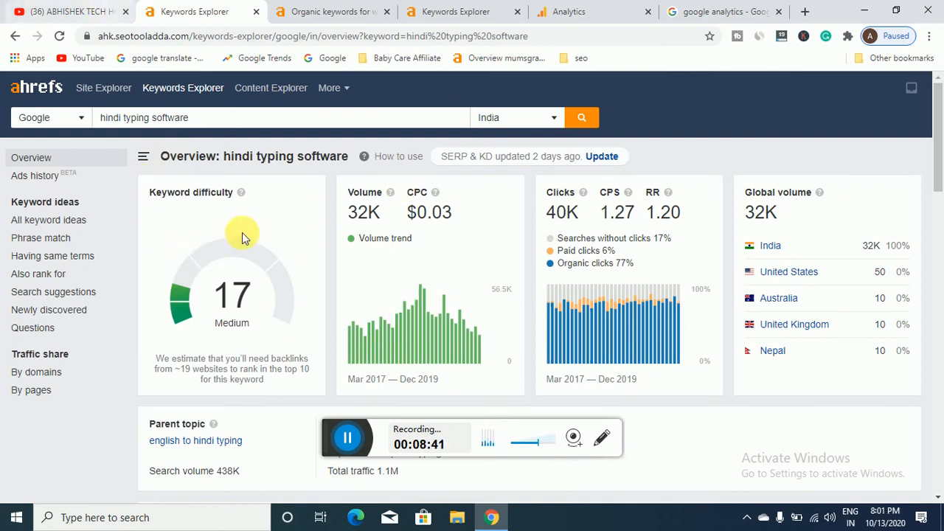
pyautogui.click(99, 9)
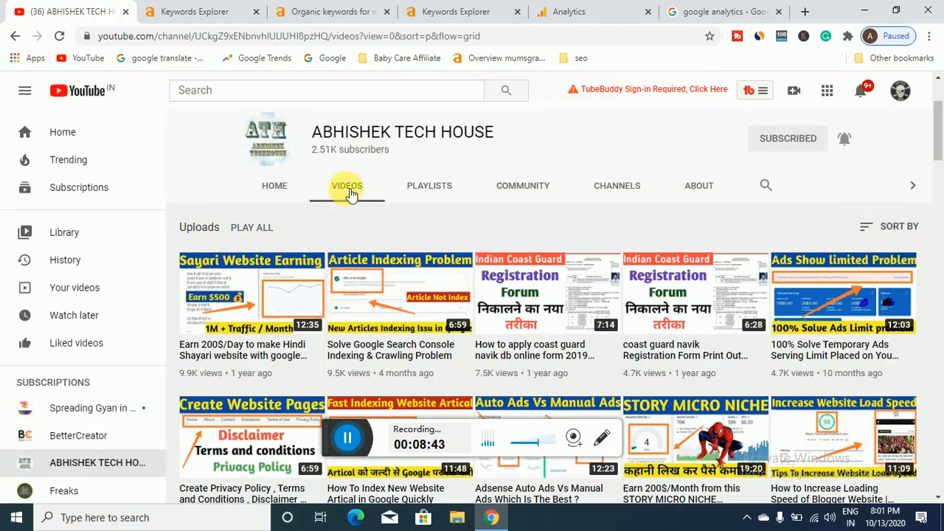
pyautogui.scroll(1, 569, 155)
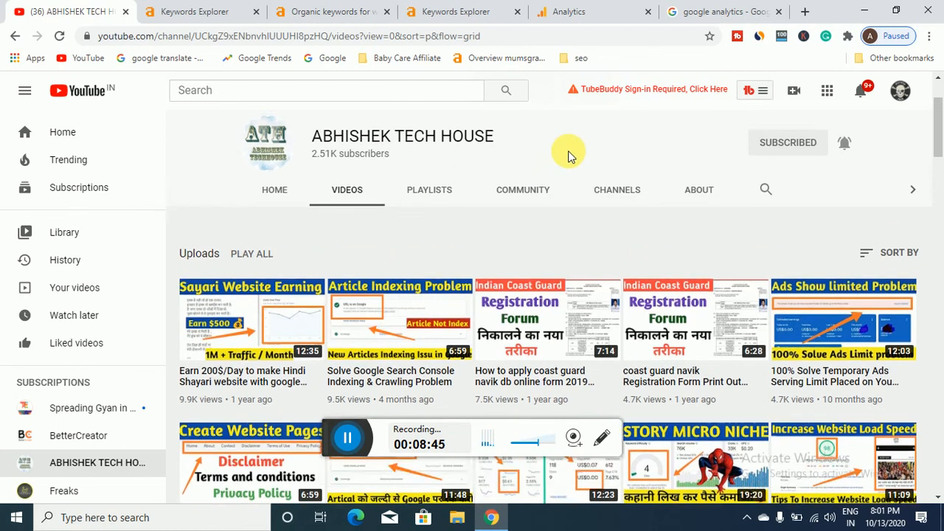
pyautogui.moveTo(940, 131); pyautogui.dragTo(942, 144)
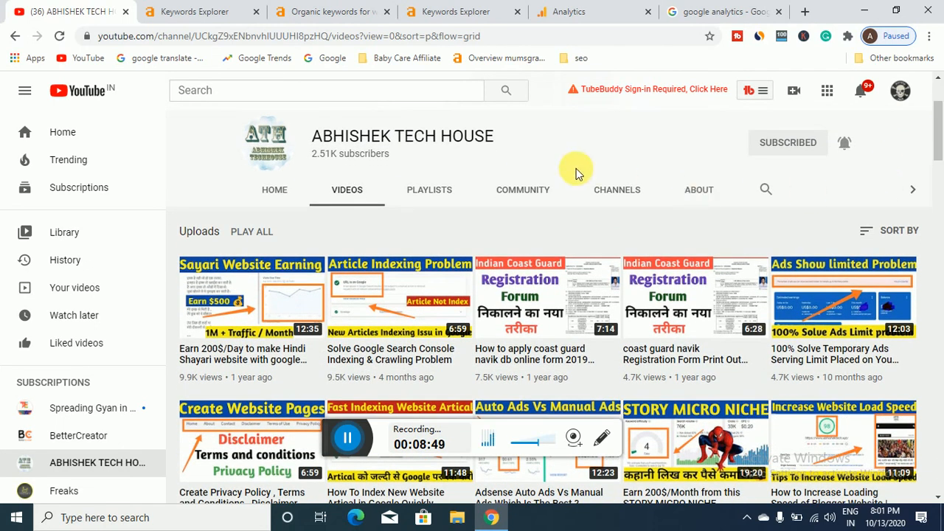